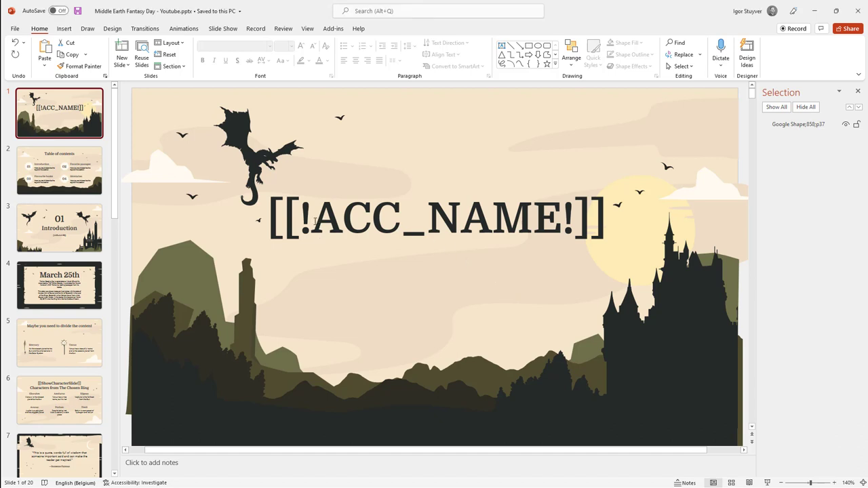
Check the ACC_NAME placeholder in the slide 1 title, then show slide 3, 01 Introduction
left_click_drag(314, 221, 512, 221)
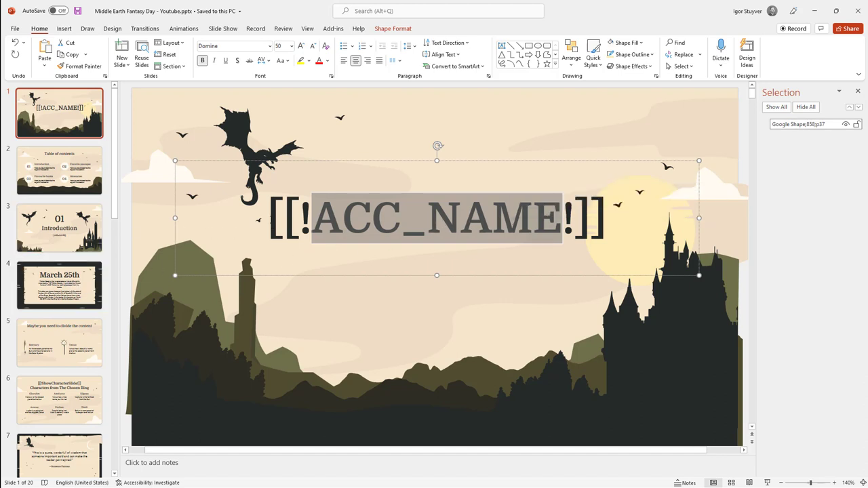
left_click(61, 234)
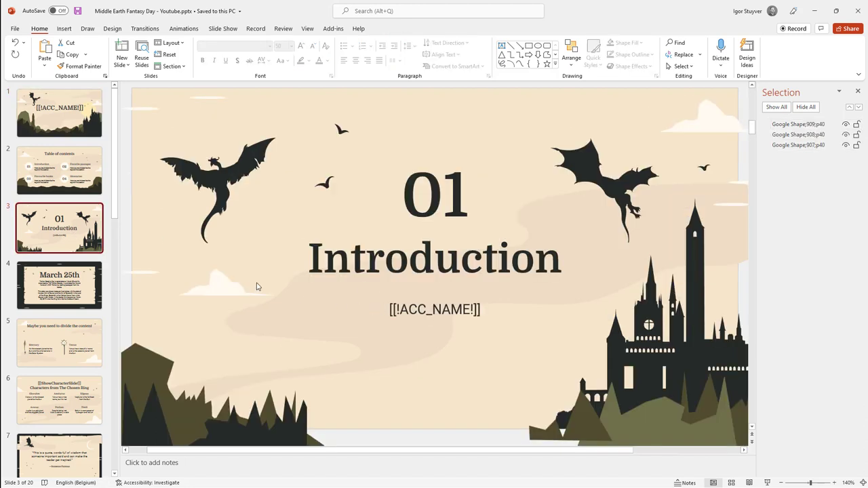
Review slide 6's ShowCharacterSlide title placeholder, then move on to the AnnRev slide 9
scroll(81, 291, "down", 1)
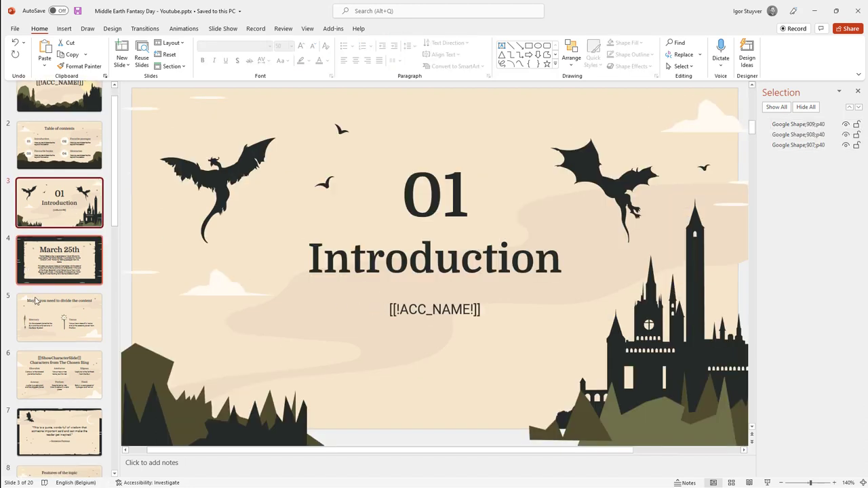
left_click(61, 352)
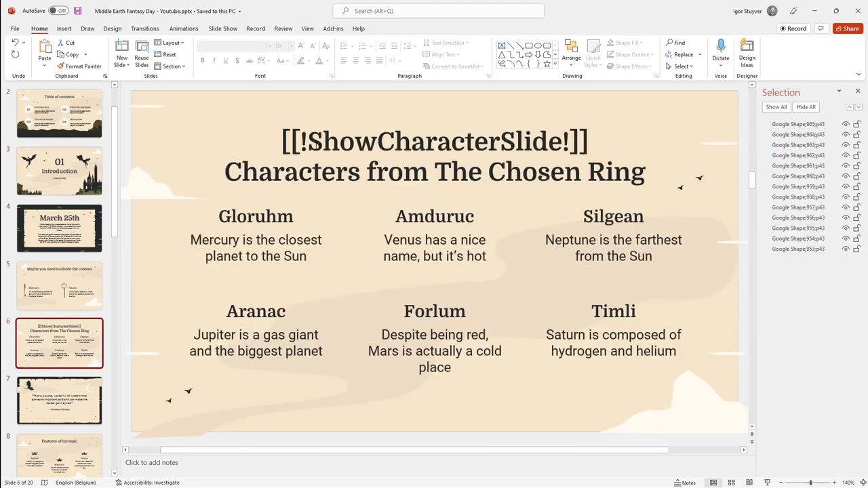
left_click_drag(309, 142, 549, 143)
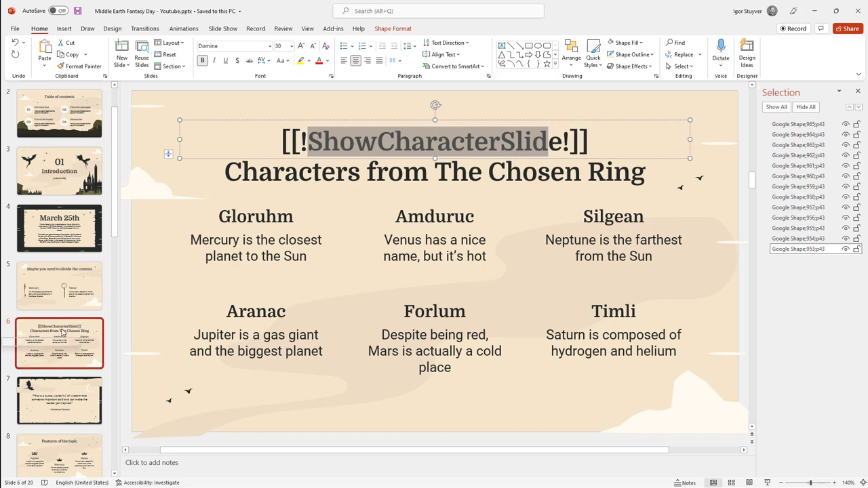
scroll(62, 332, "down", 1)
scroll(62, 332, "down", 2)
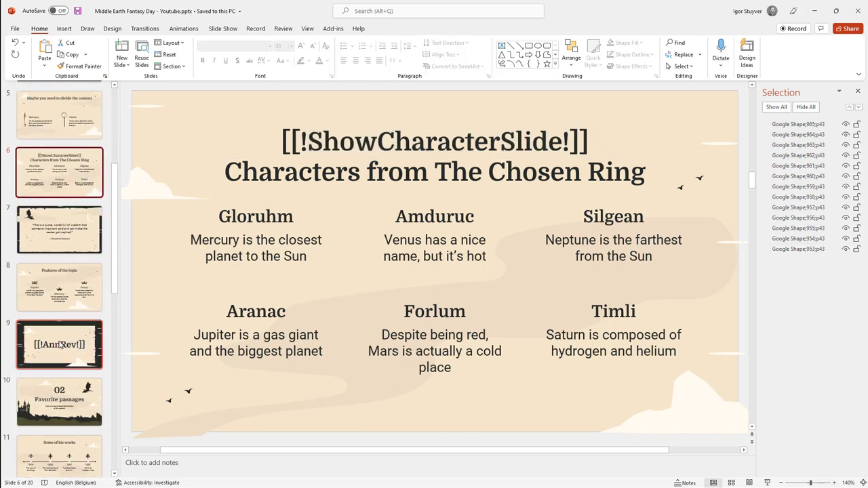
left_click(63, 347)
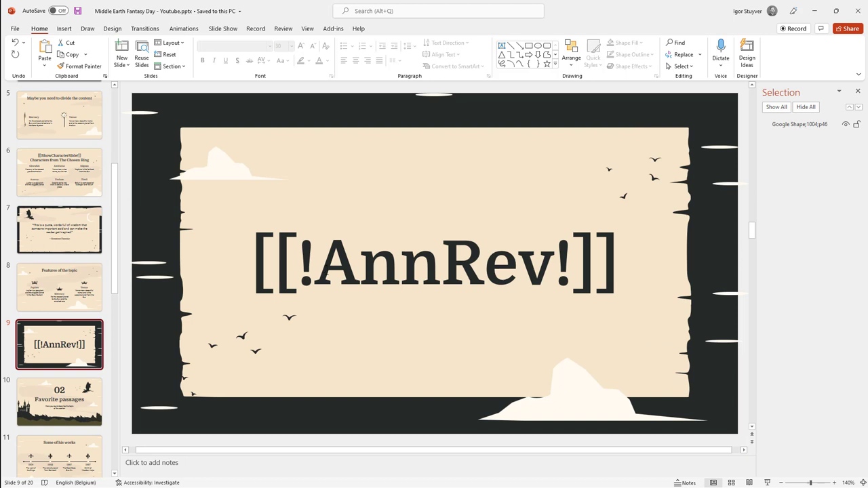
Inspect the grey picture placeholder on slide 12 and scroll the thumbnails toward slide 14
scroll(57, 284, "down", 3)
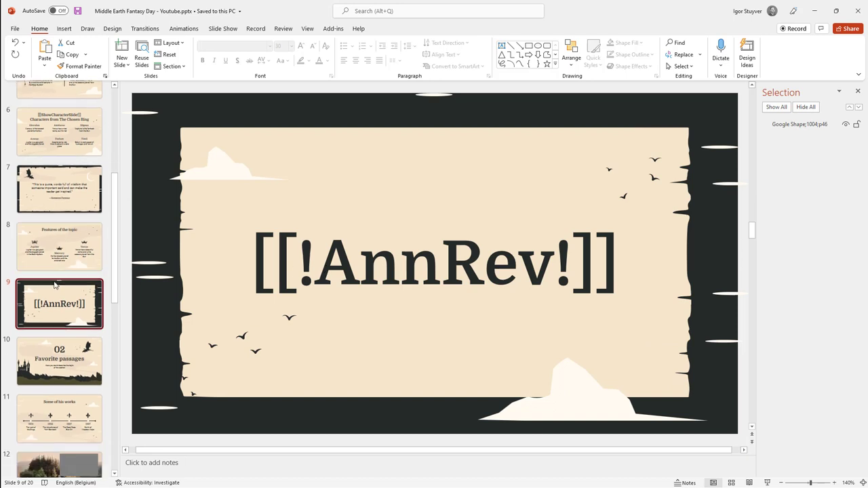
left_click(59, 326)
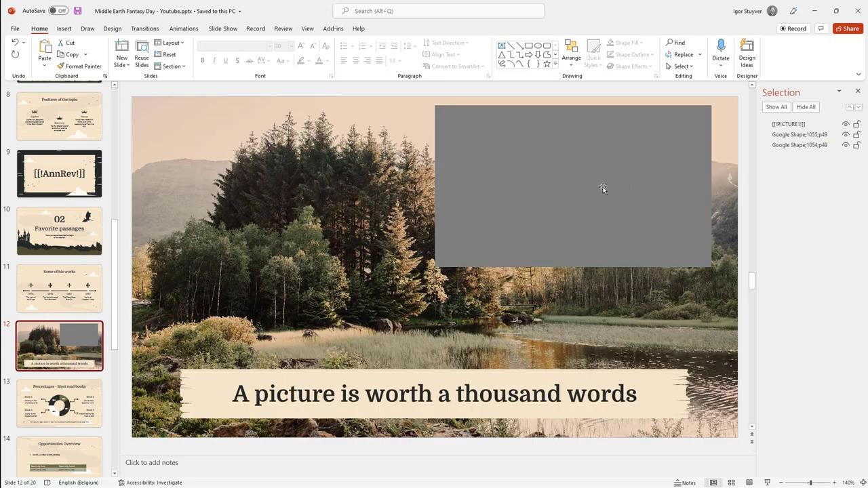
left_click(599, 186)
left_click(60, 342)
scroll(33, 306, "down", 2)
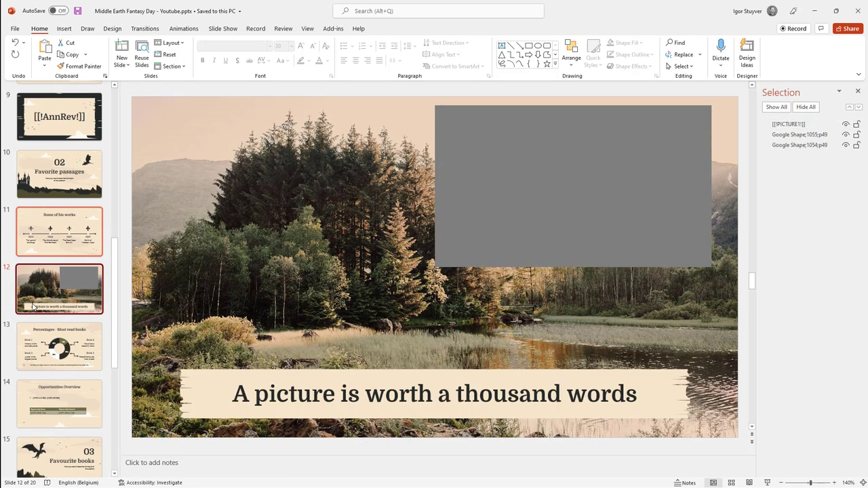
scroll(32, 306, "down", 1)
Verify slide 14's OPP_NAME/OPP_PRICE bullet and OPP_NAME_TR table-row placeholders, then save the deck
left_click(33, 307)
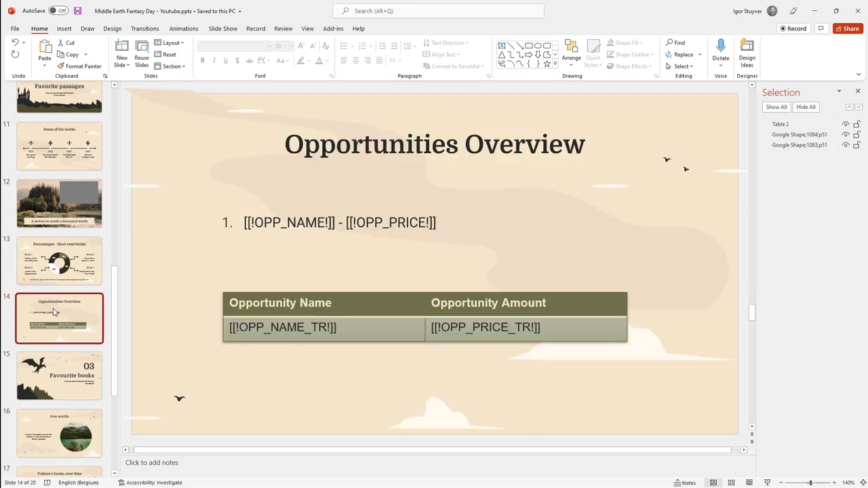
left_click_drag(243, 222, 439, 222)
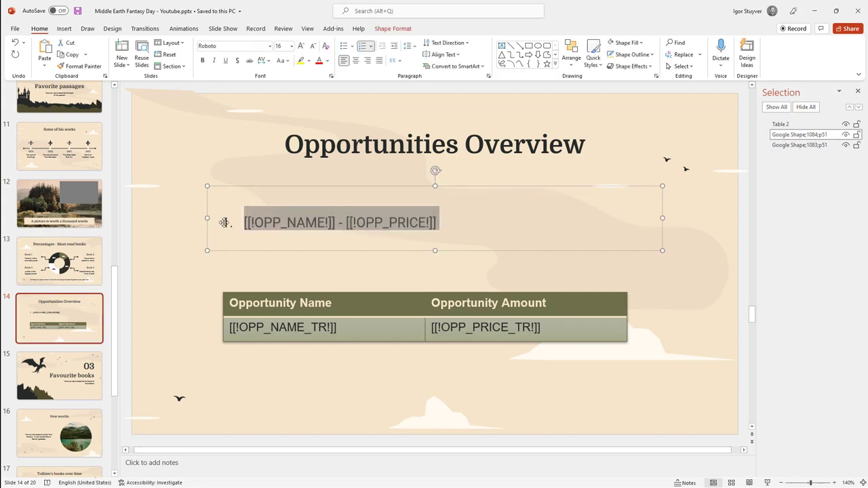
left_click(272, 327)
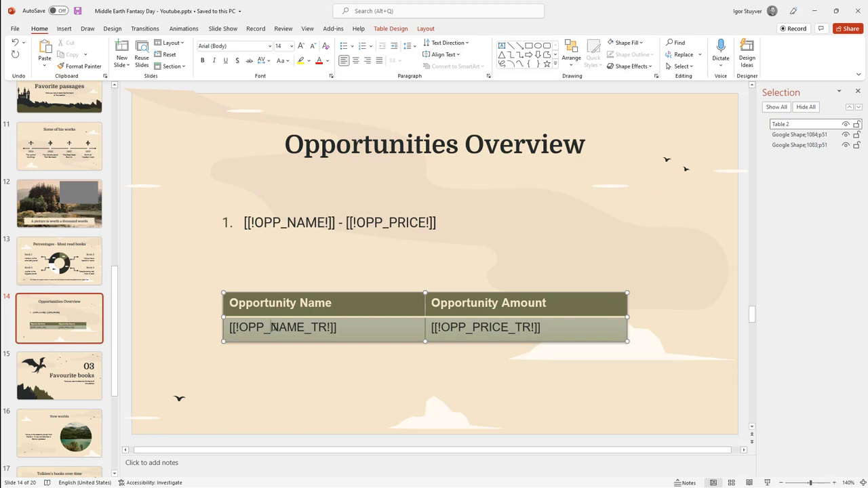
left_click(78, 11)
key("alt+Tab")
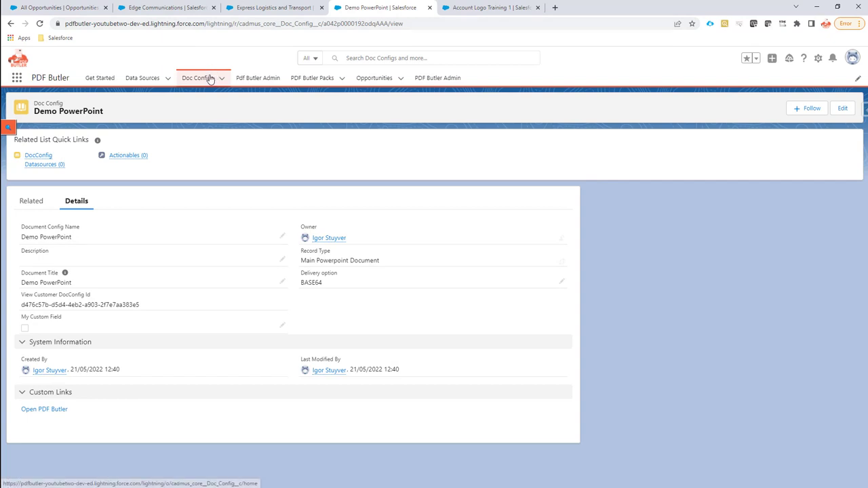
Launch PDF Butler for Demo PowerPoint and set the Middle Earth PPTX as Default Document
left_click(39, 410)
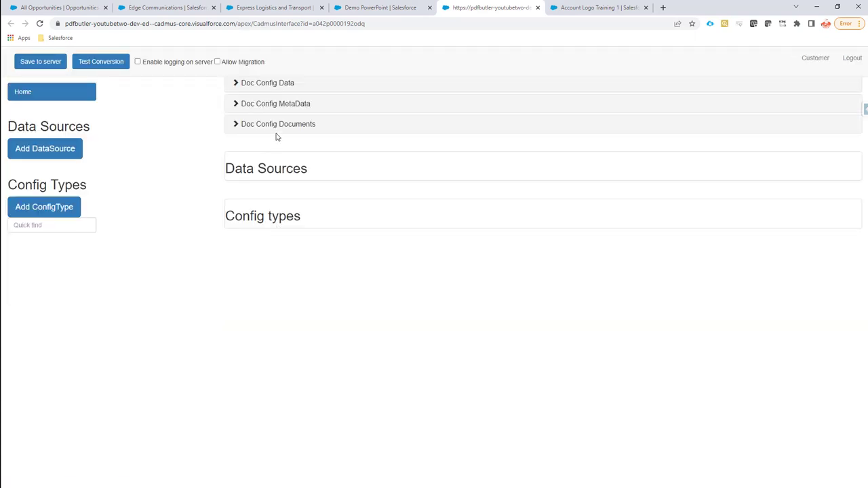
left_click(276, 126)
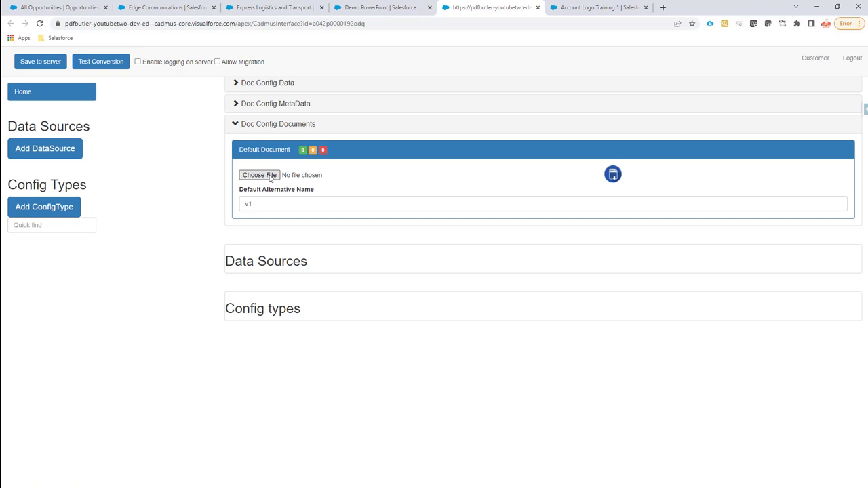
left_click(271, 176)
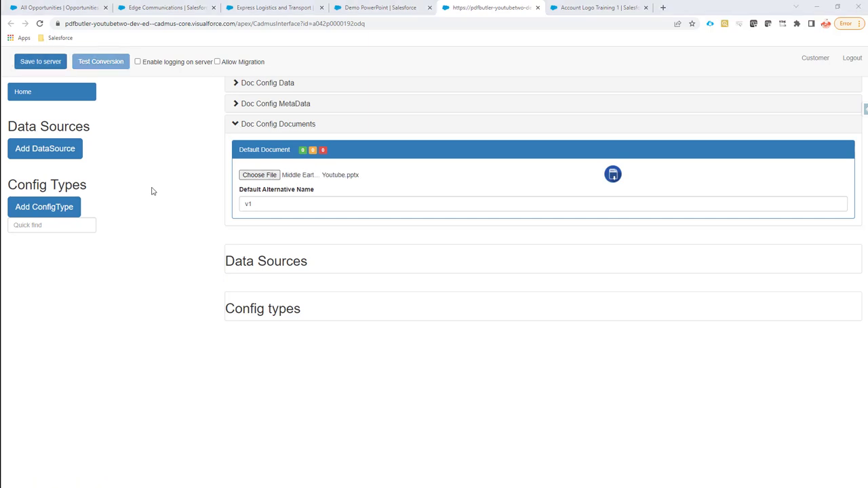
left_click(53, 155)
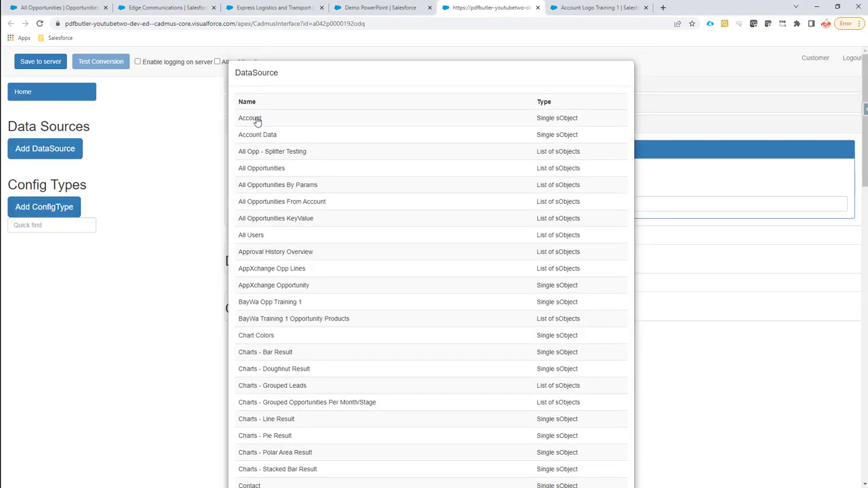
Add the Account and All Opportunities From Account data sources to the configuration
left_click(257, 121)
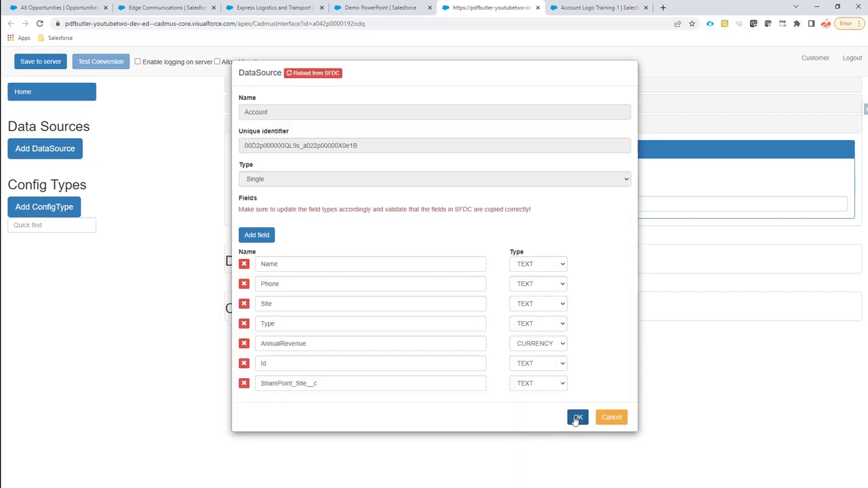
left_click(575, 417)
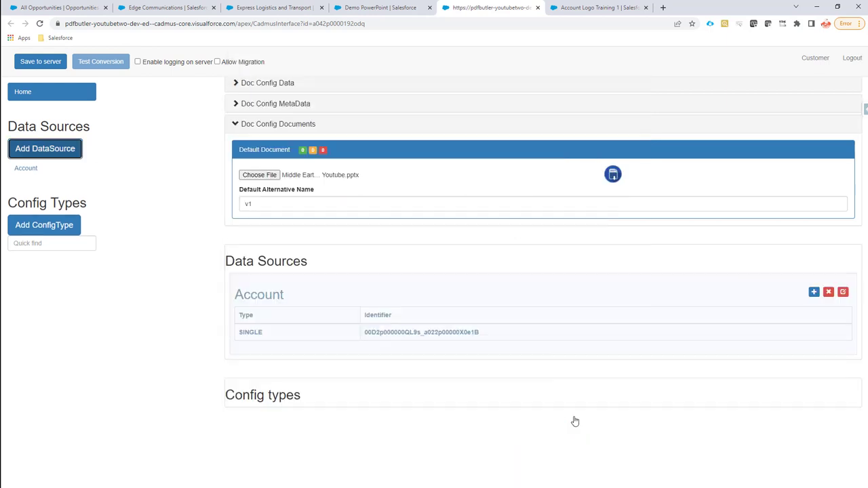
left_click(31, 150)
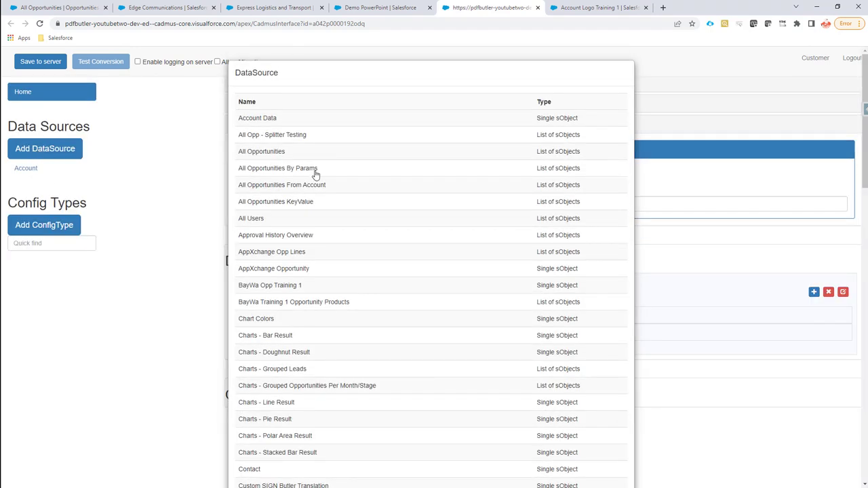
left_click(261, 186)
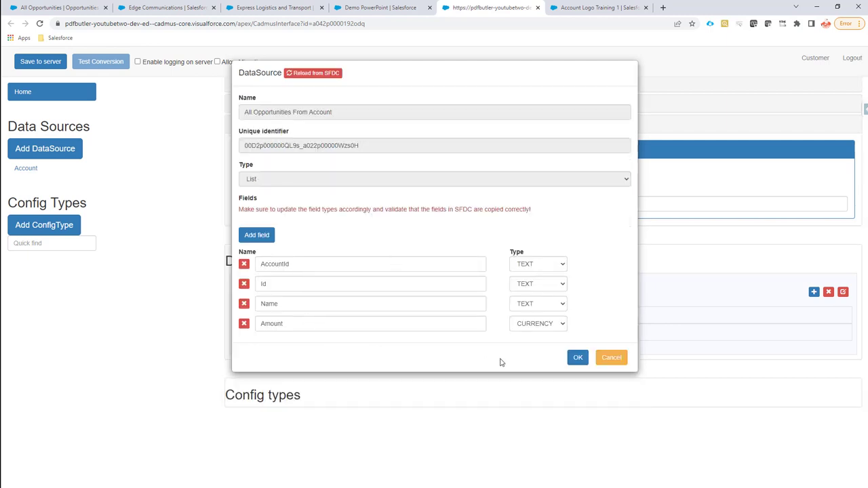
left_click(578, 358)
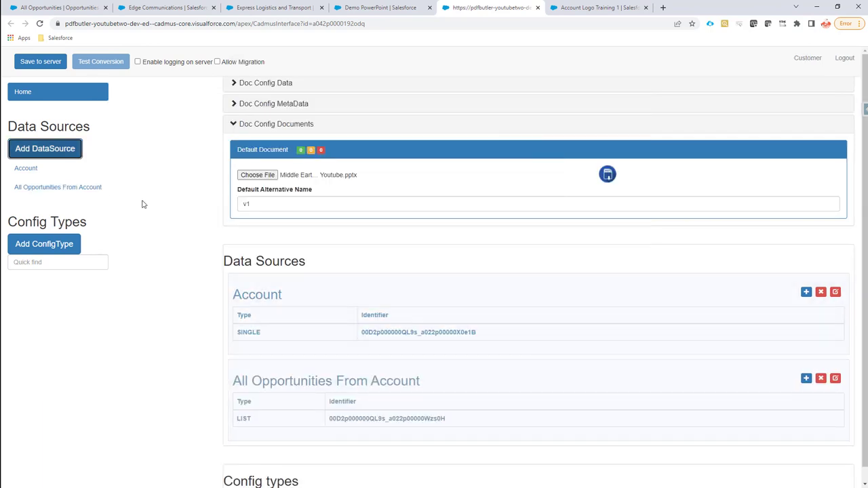
left_click(59, 167)
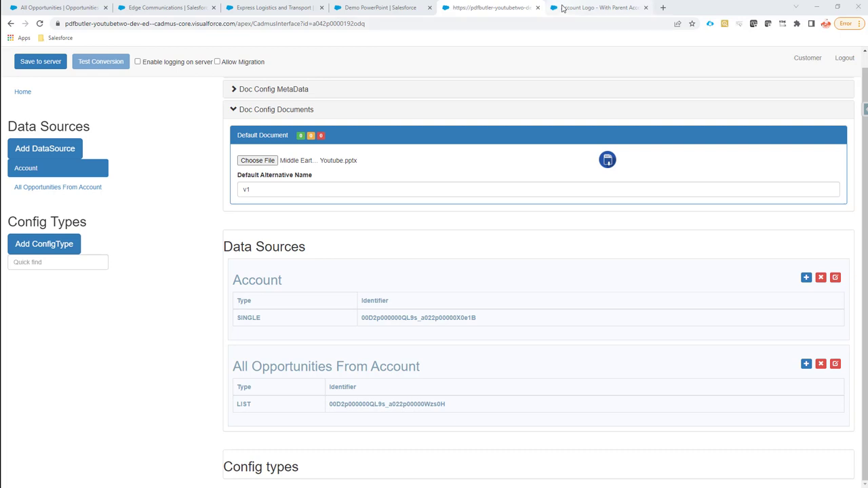
left_click(162, 10)
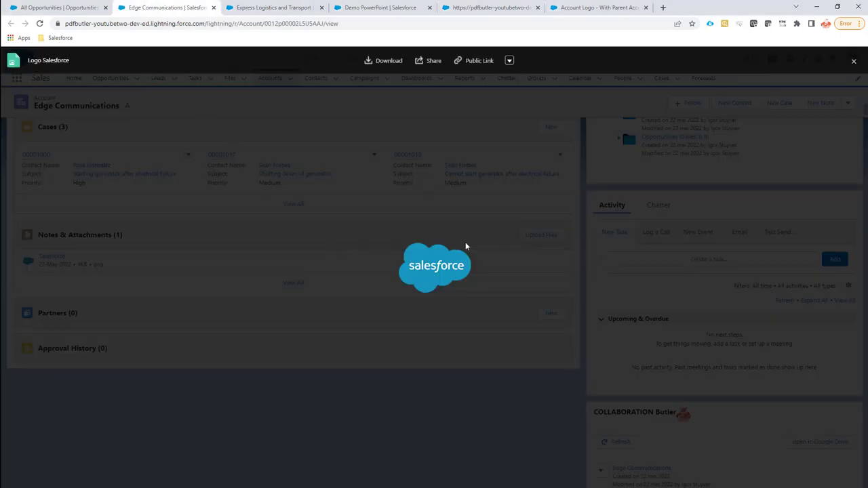
left_click(622, 9)
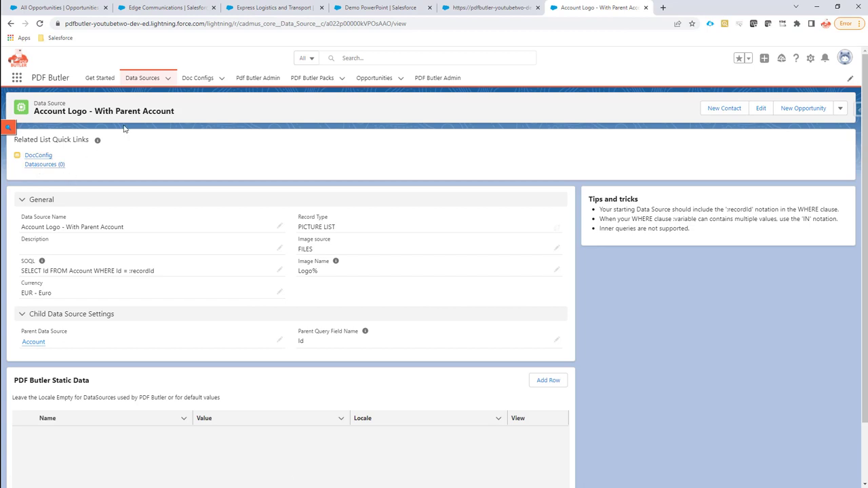
left_click_drag(335, 227, 296, 274)
left_click_drag(79, 347, 24, 344)
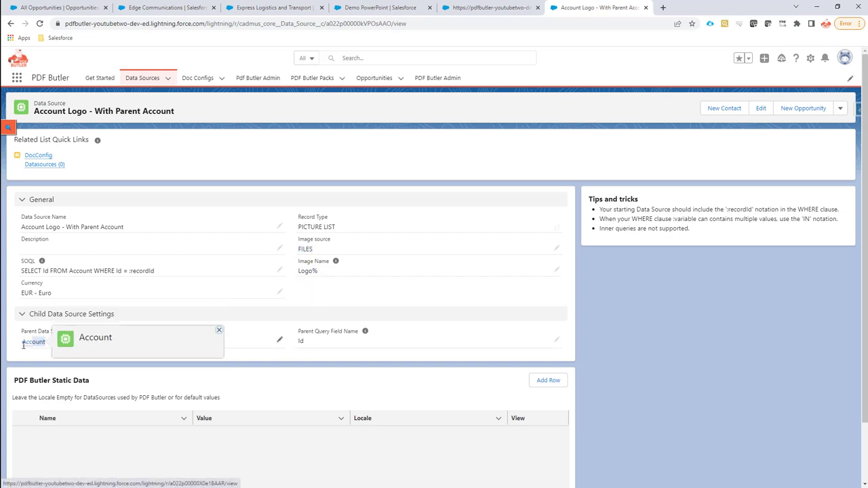
left_click(492, 8)
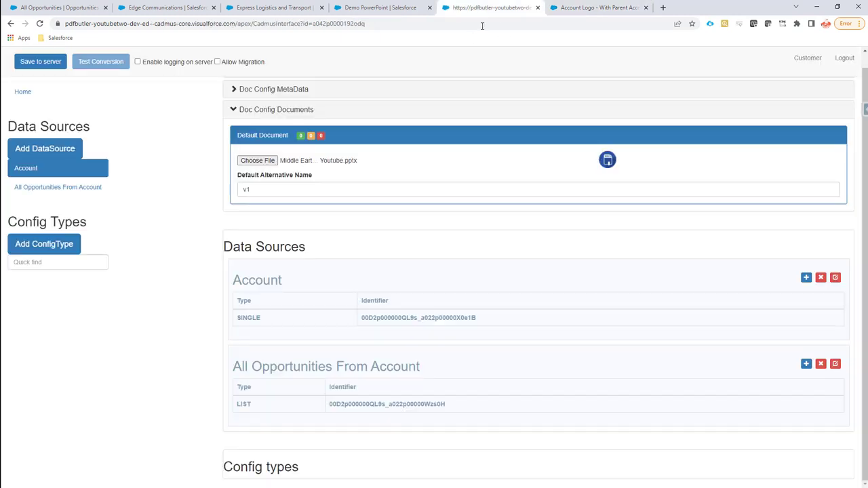
Nest Account Logo - With Parent Account under Account and save the configuration
left_click(807, 278)
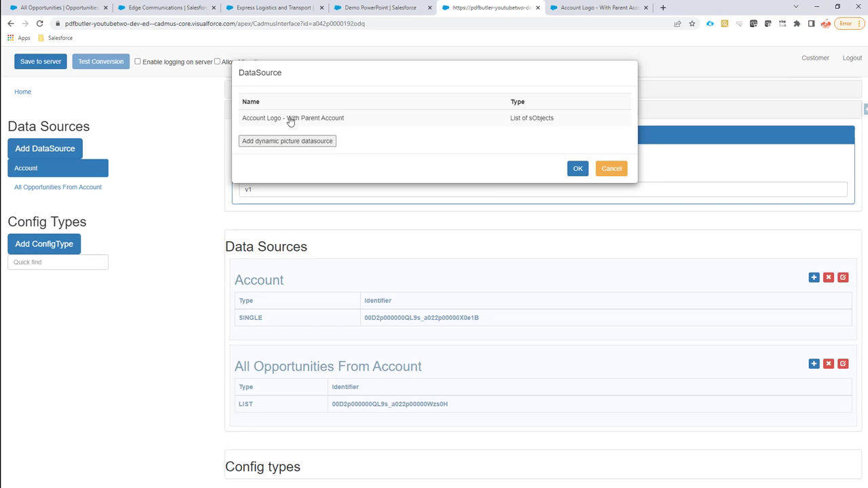
left_click(290, 121)
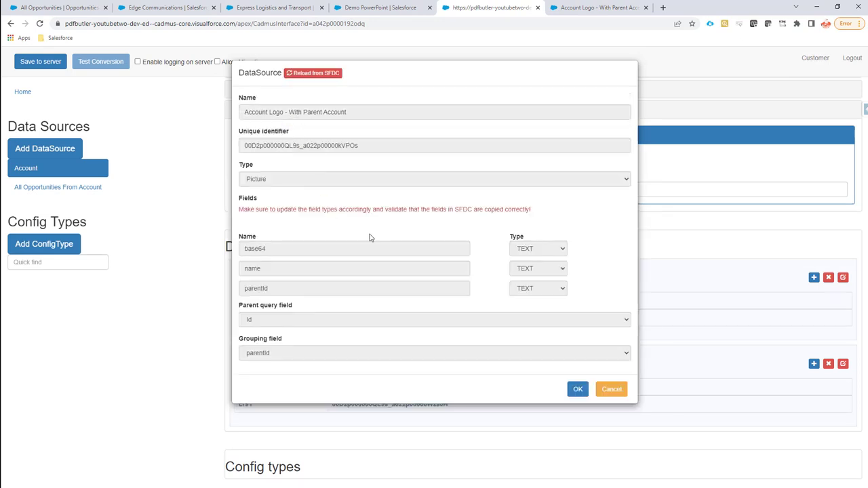
left_click(575, 390)
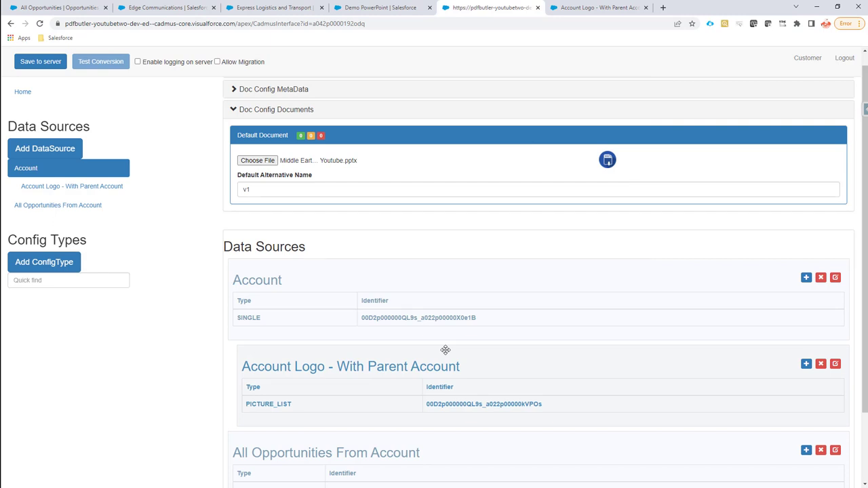
left_click(39, 62)
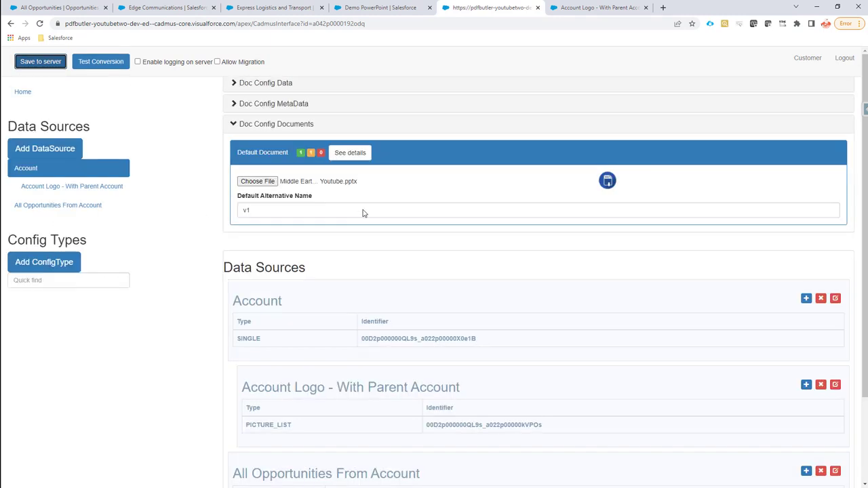
key("alt+Tab")
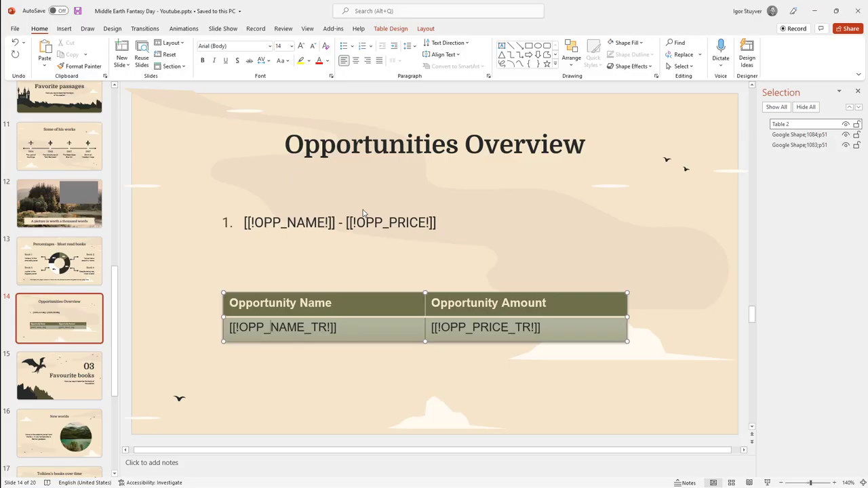
Check the [[!ACC_NAME!]] merge field in the slide 1 title
scroll(67, 201, "up", 2)
scroll(68, 202, "up", 5)
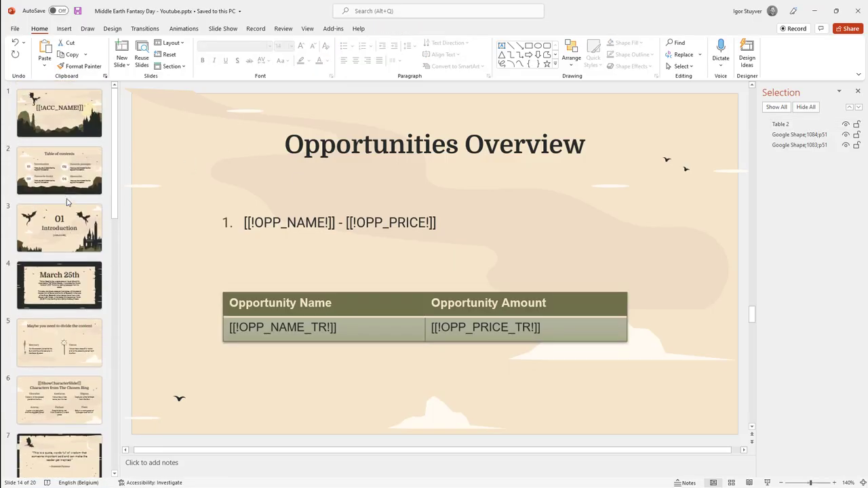
left_click(92, 129)
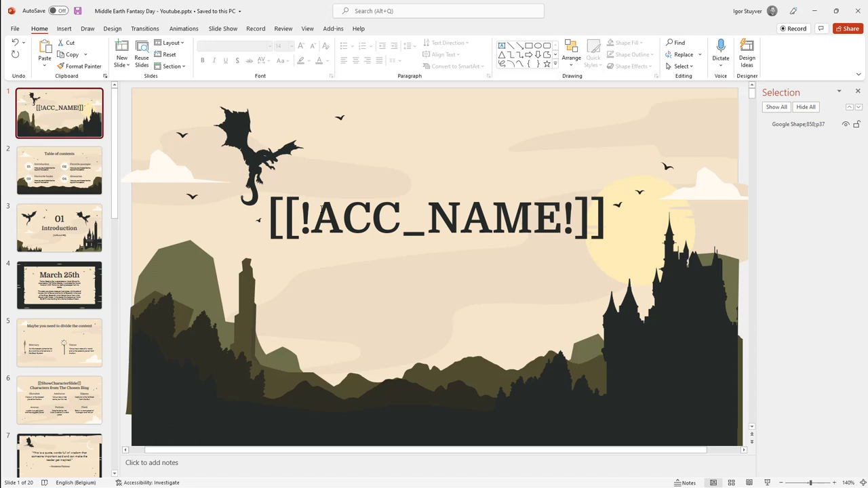
left_click_drag(322, 207, 531, 228)
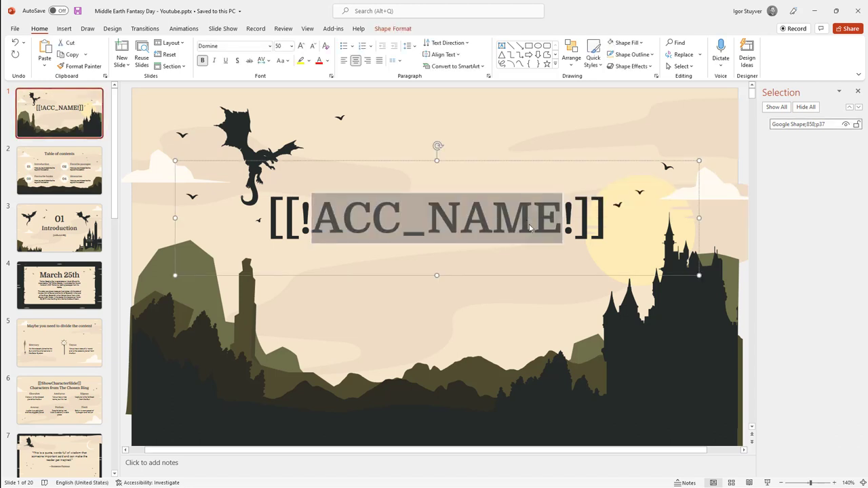
key("alt+Tab")
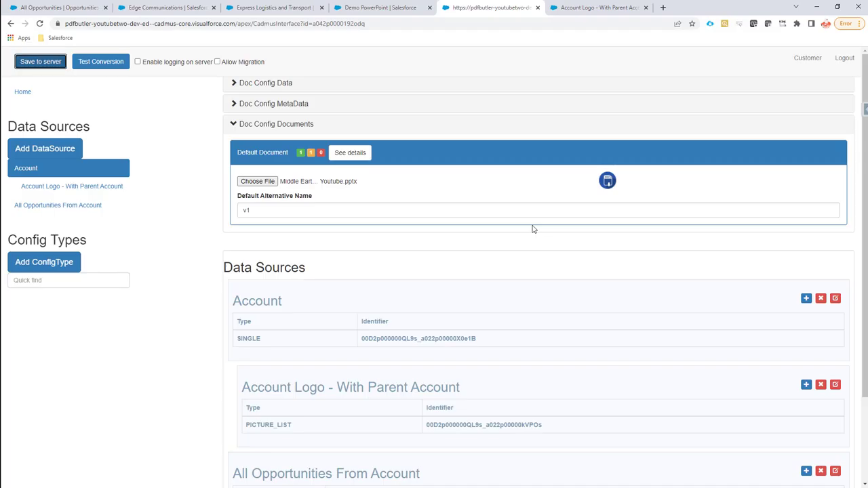
Add config type ACC_NAME mapping Account's Name field to merge field ACC_NAME
left_click(71, 261)
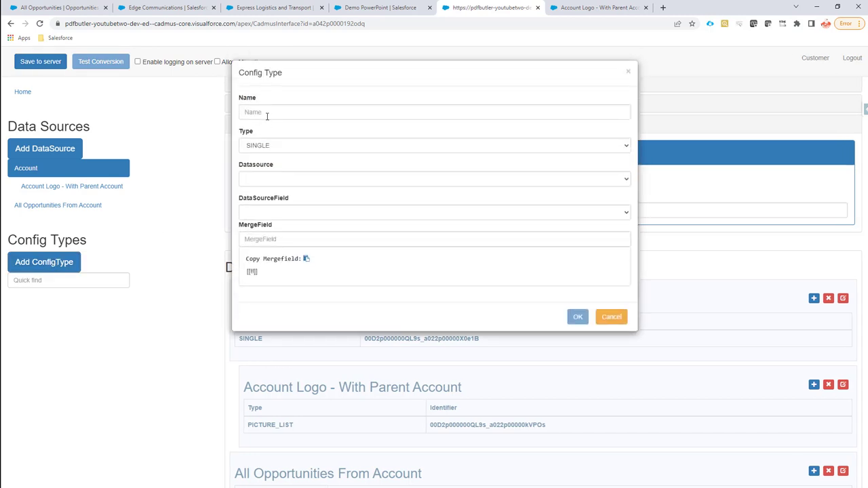
left_click(275, 116)
type("ACC_NAME")
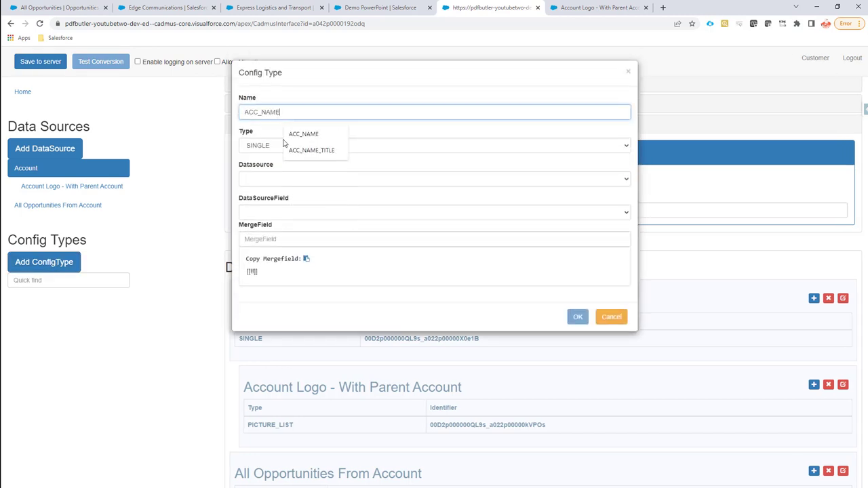
left_click(277, 182)
left_click(281, 207)
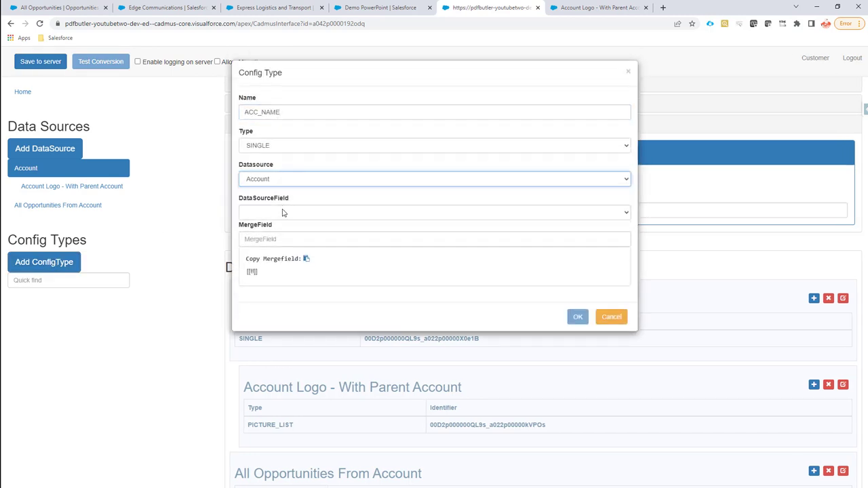
left_click(284, 212)
left_click(290, 231)
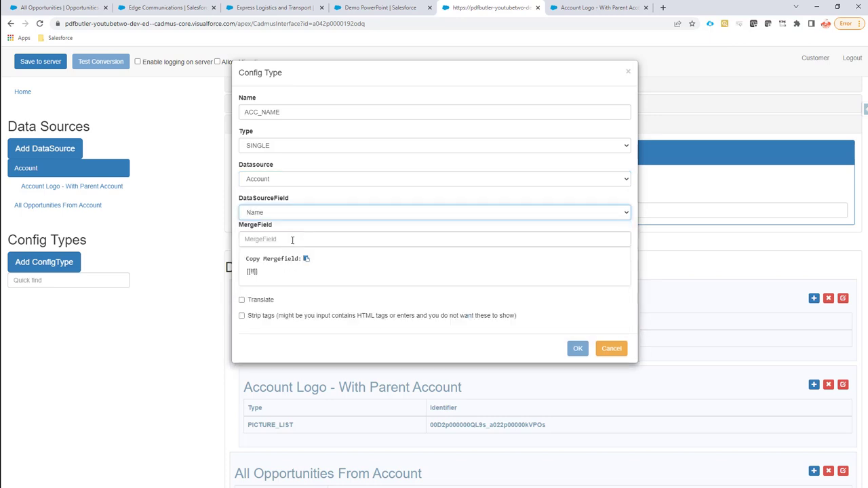
left_click(291, 239)
left_click(577, 349)
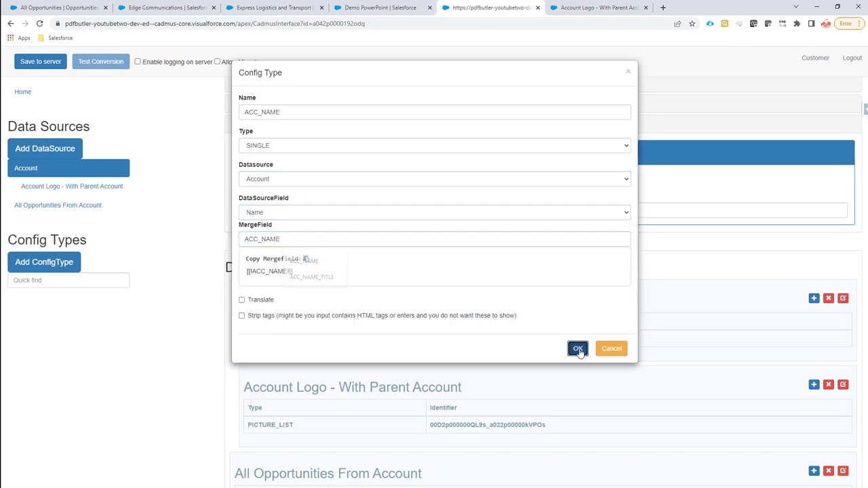
key("alt+Tab")
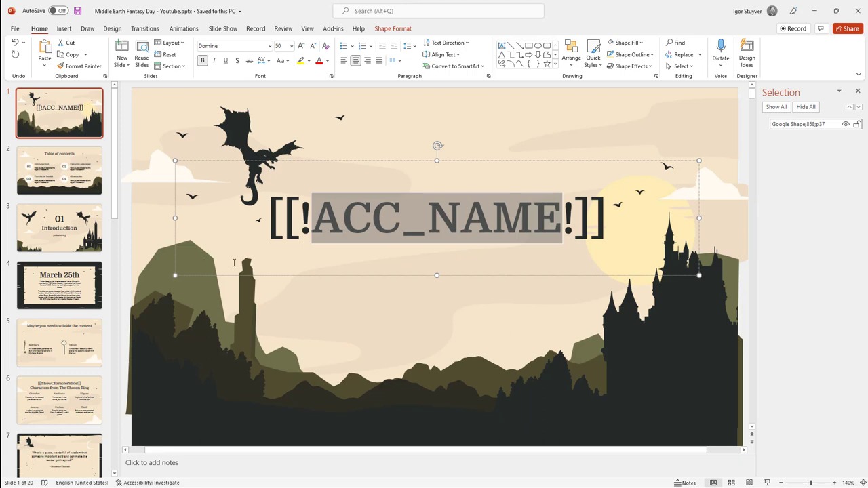
Check the [[!AnnRev!]] placeholder in slide 9's title
scroll(68, 284, "down", 4)
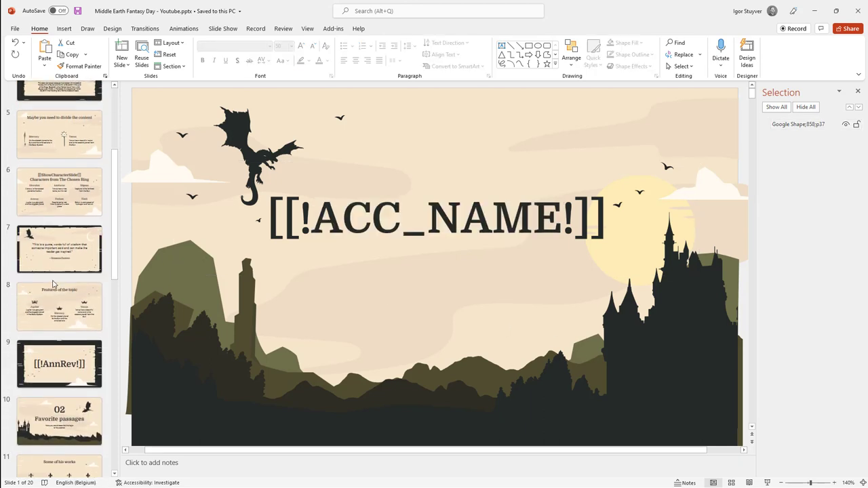
left_click(66, 347)
double_click(403, 263)
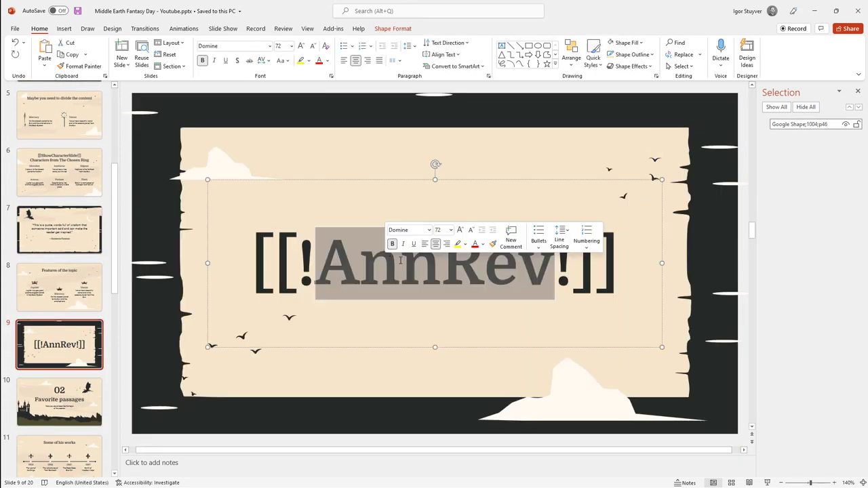
left_click(402, 263)
double_click(403, 263)
key("ctrl+c")
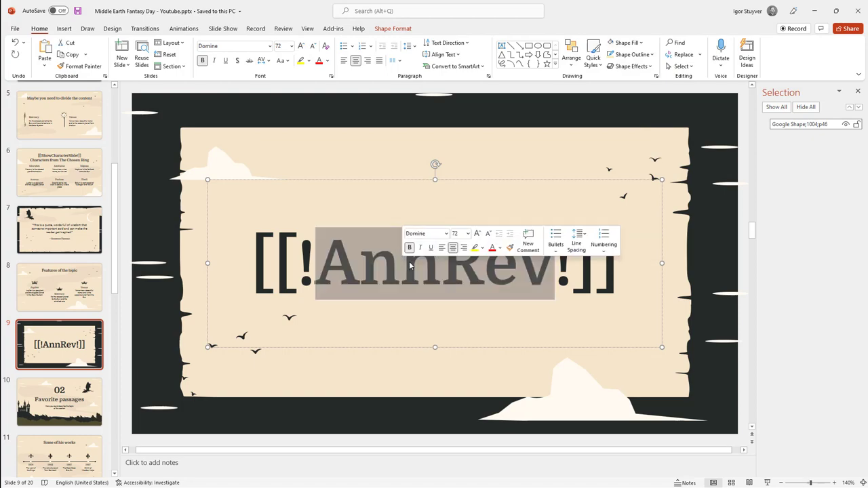
key("alt+Tab")
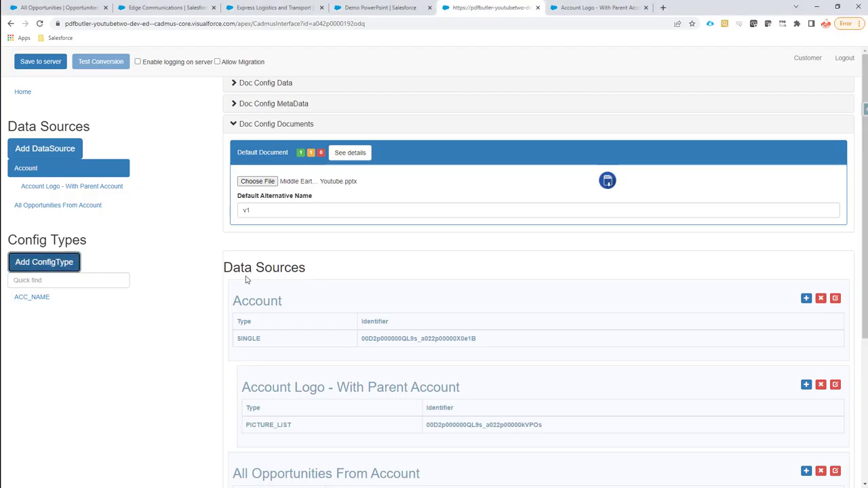
Create config type AnnRev using Account's AnnualRevenue field
left_click(16, 264)
left_click(280, 112)
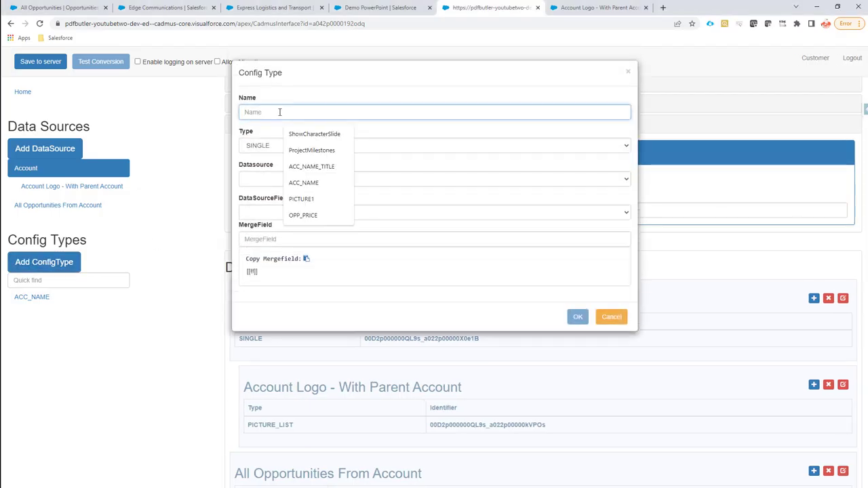
key("ctrl+v")
left_click(291, 180)
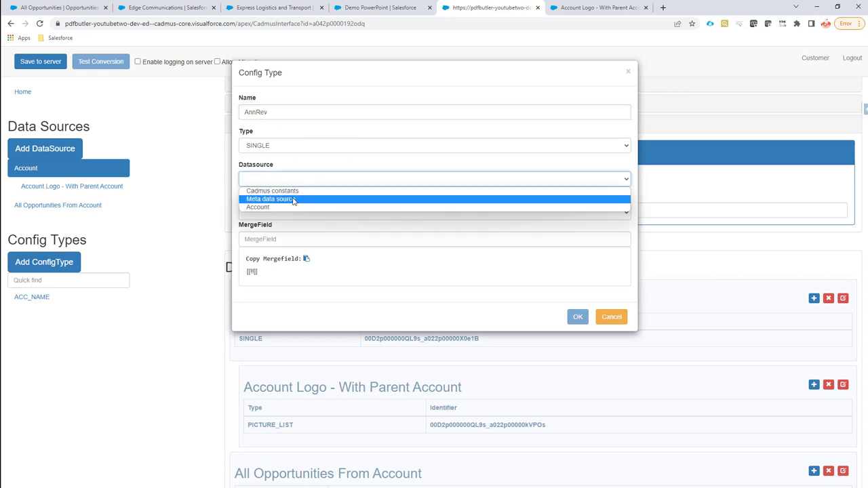
left_click(294, 206)
left_click(293, 215)
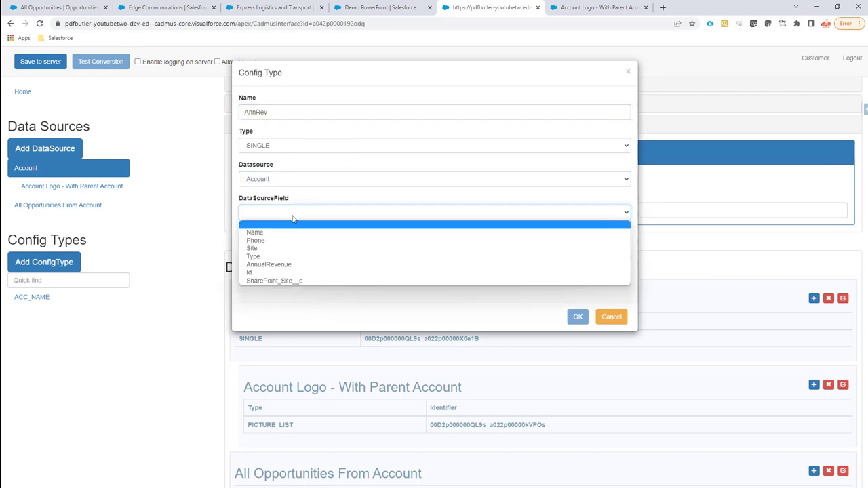
left_click(296, 264)
Format AnnRev as currency with merge field AnnRev, save, and open Edge Communications
left_click(286, 249)
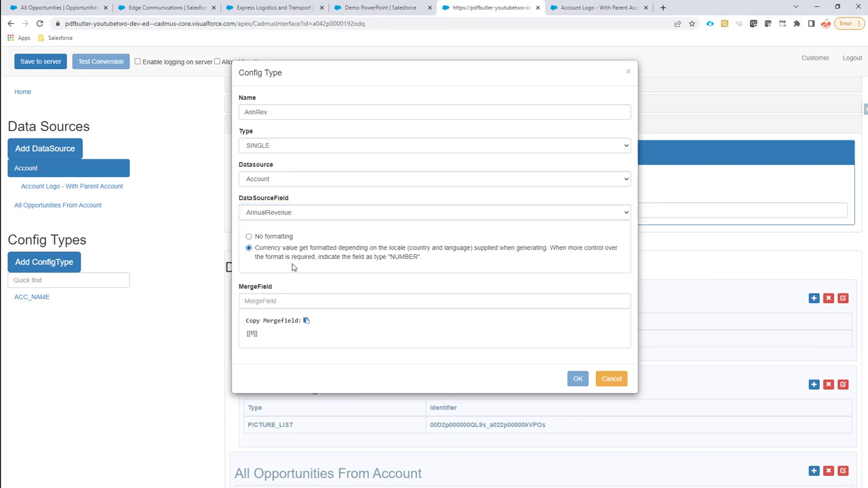
left_click(298, 301)
type("AnnRev")
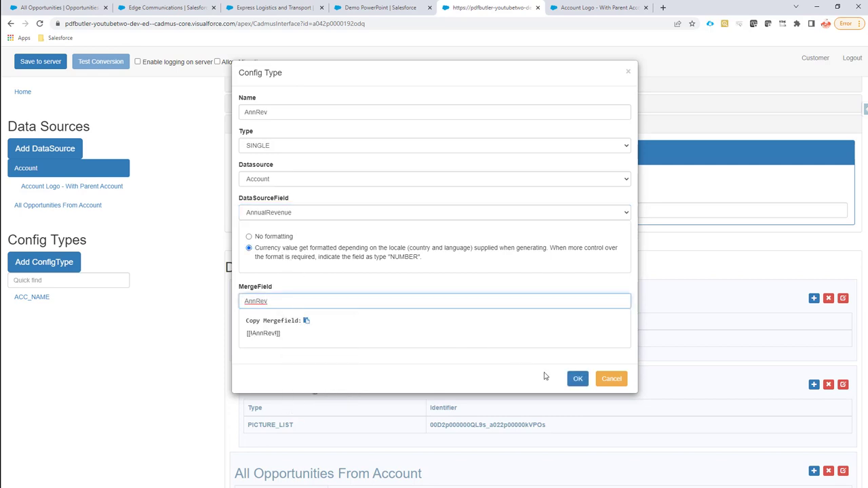
left_click(576, 379)
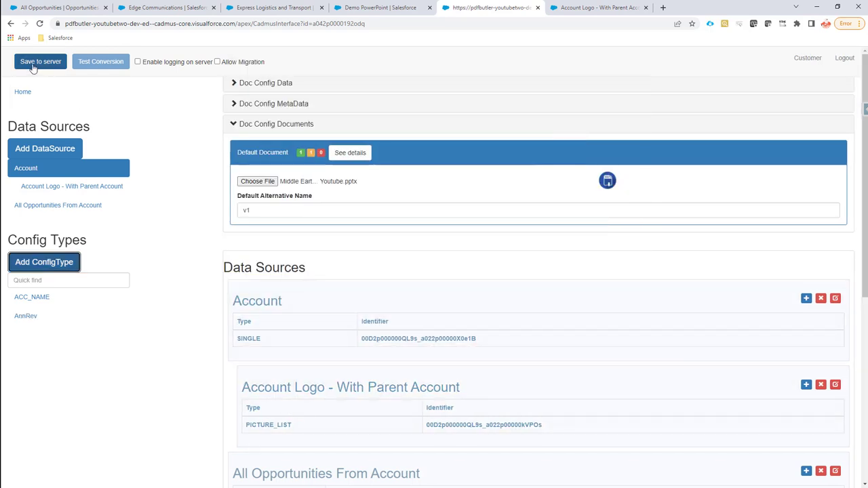
left_click(34, 67)
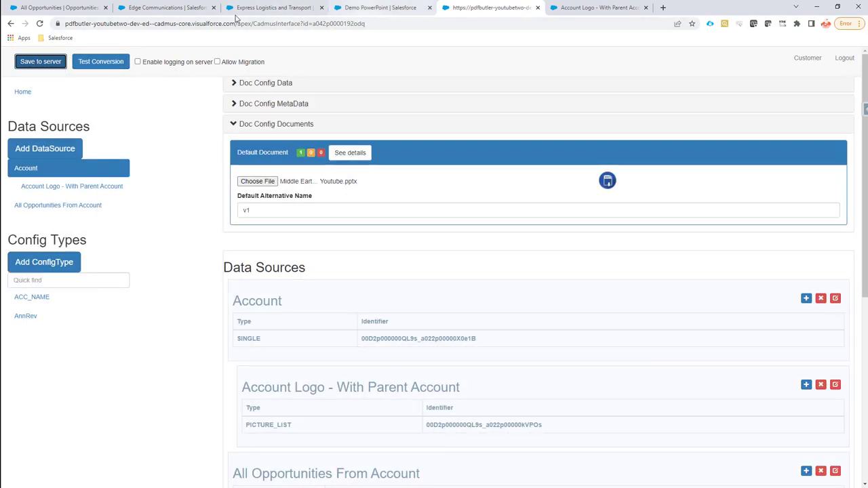
left_click(149, 9)
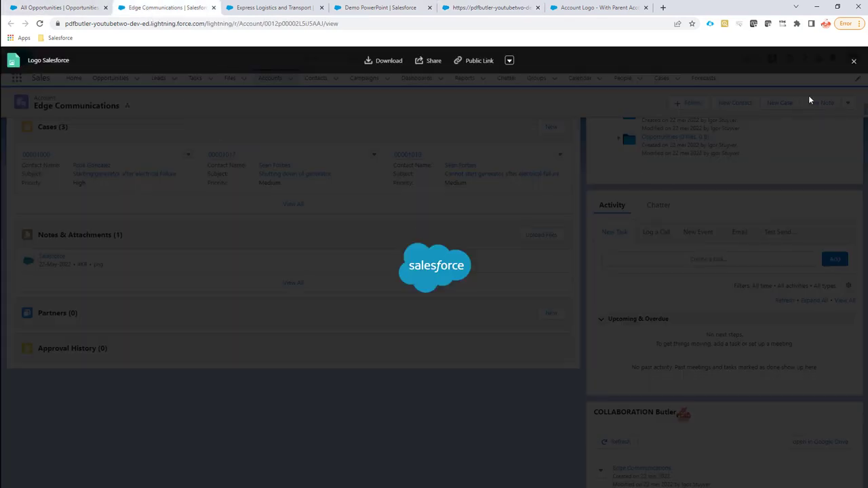
Close the file preview and open the Account Record Page in Lightning App Builder
left_click(853, 61)
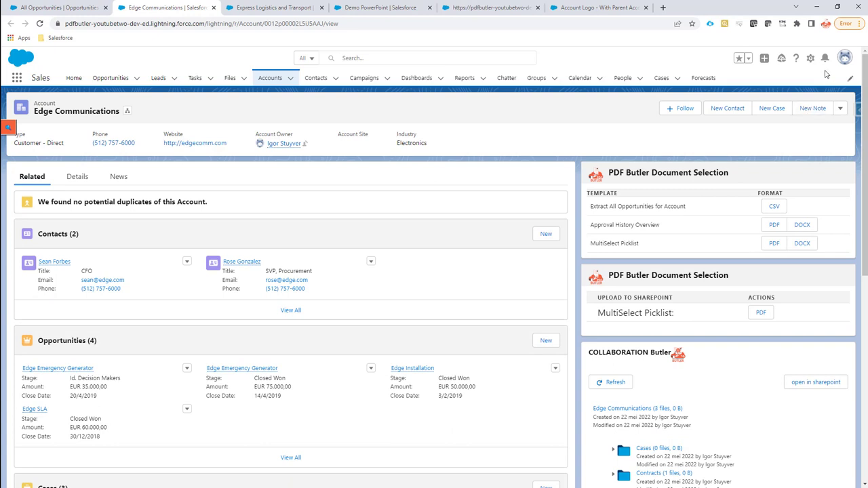
left_click(810, 60)
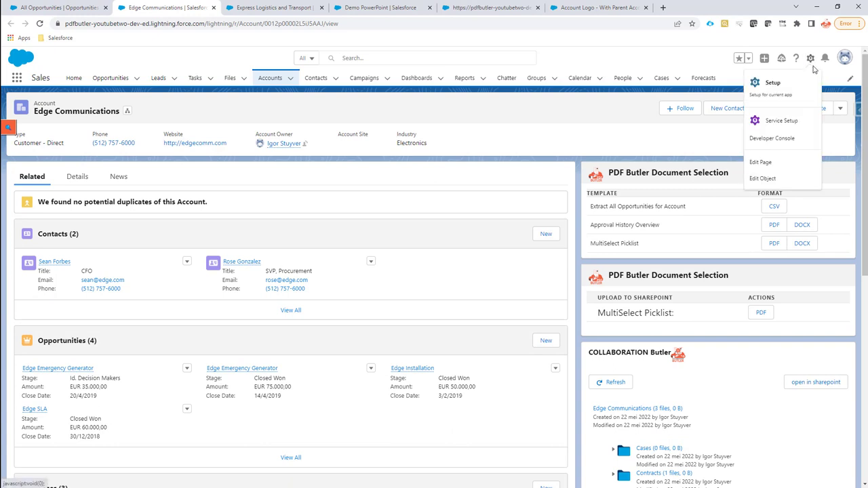
left_click(788, 163)
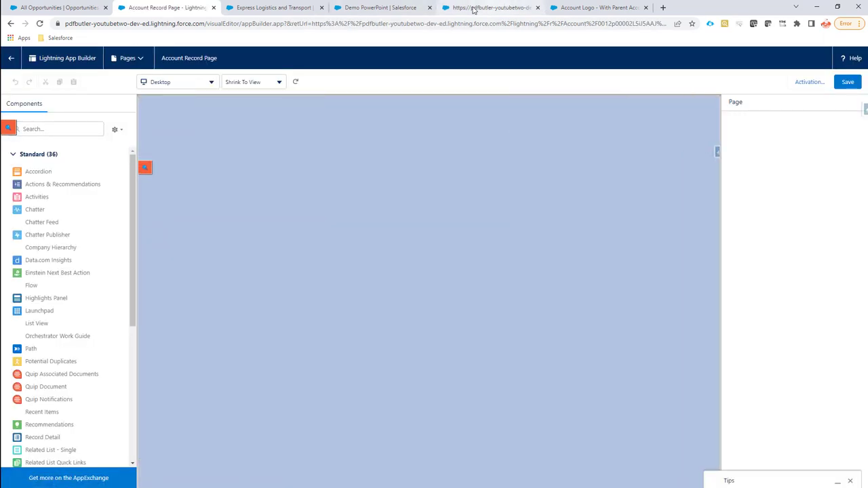
Select the Demo PowerPoint doc config's record ID in its address, then return to App Builder
left_click(379, 7)
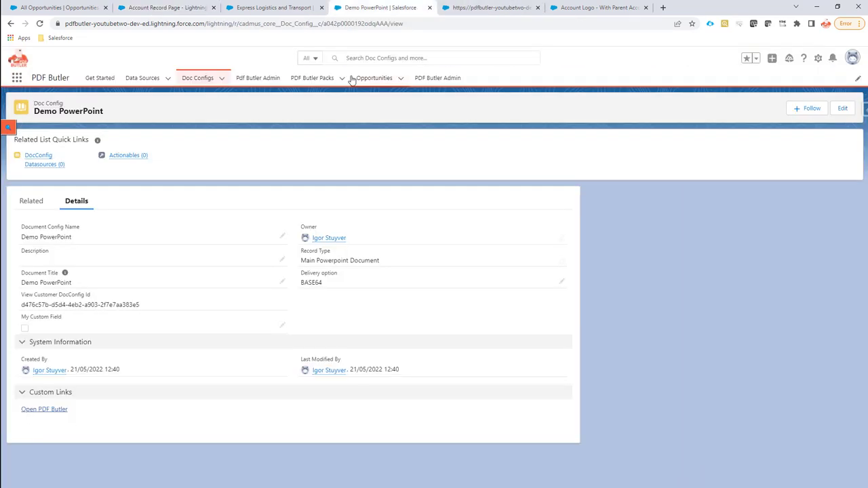
double_click(361, 23)
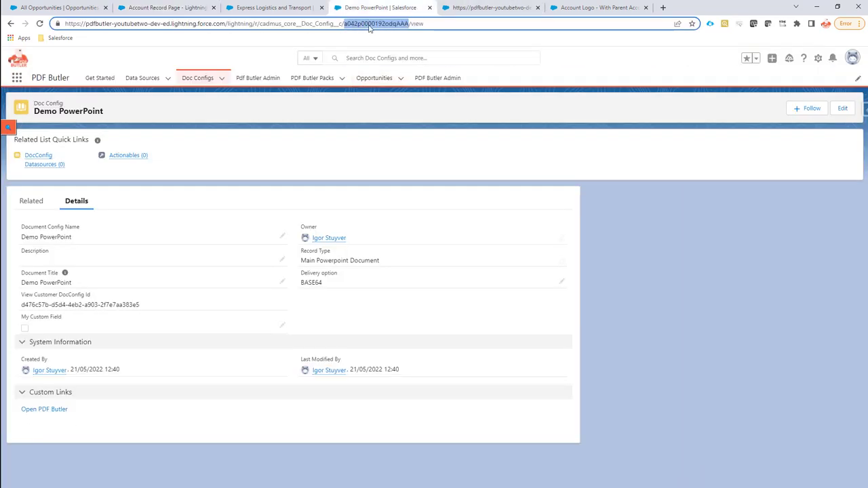
left_click(165, 8)
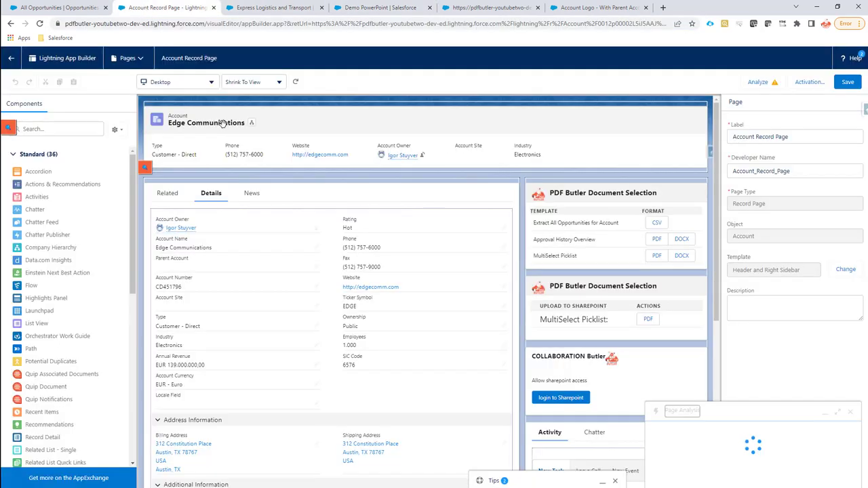
Place the PDF Butler DocConfigs component atop the right column with the Demo PowerPoint DocConfig id
left_click(851, 234)
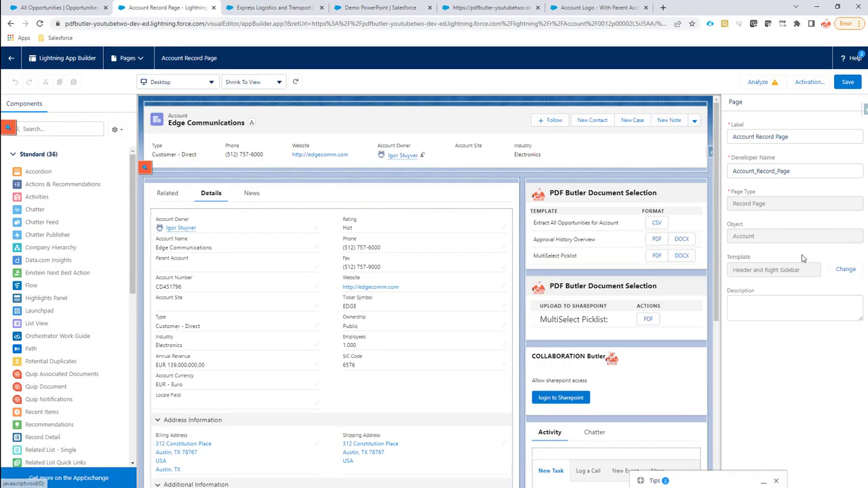
scroll(78, 290, "down", 5)
scroll(76, 296, "down", 3)
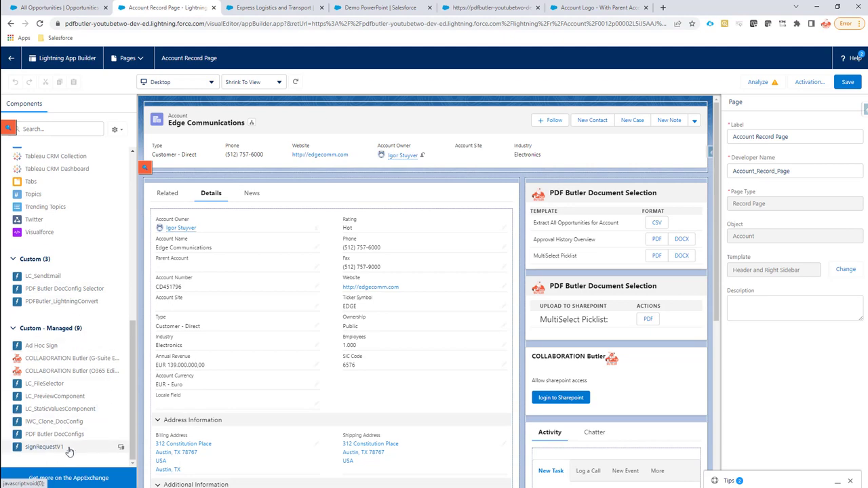
left_click_drag(117, 433, 619, 193)
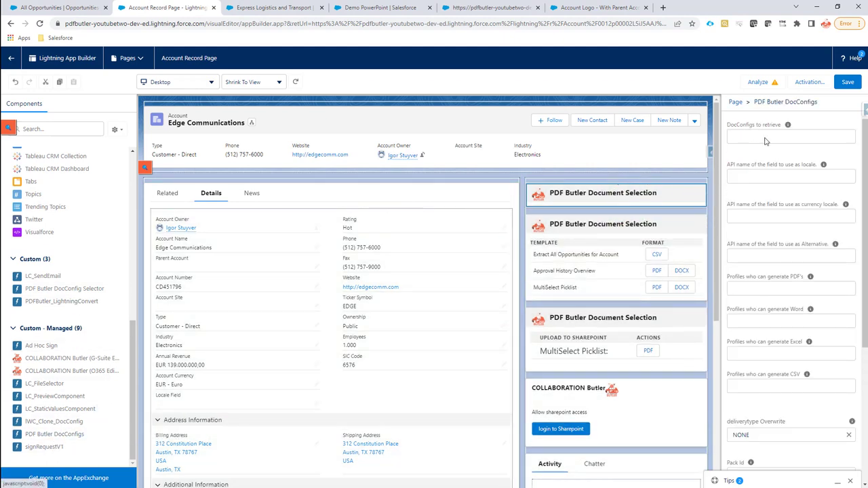
left_click(765, 137)
key("ctrl+v")
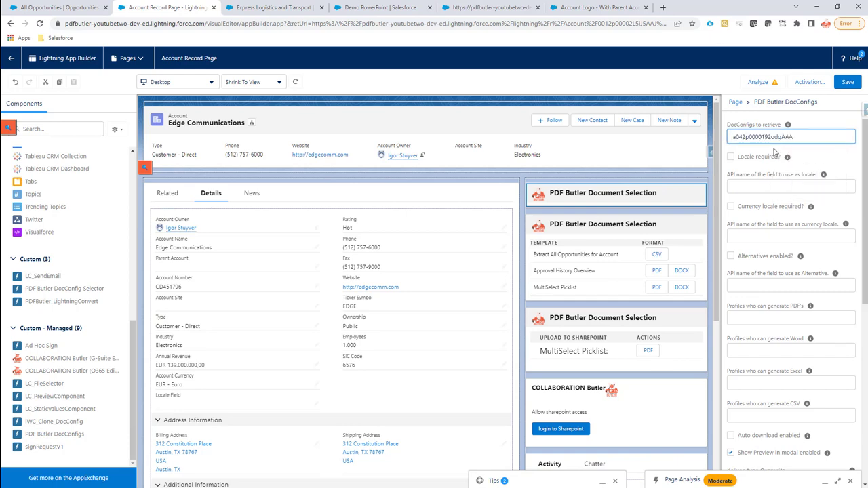
Enable auto download, disable Show Preview in modal, save the page and leave the builder
scroll(789, 217, "down", 3)
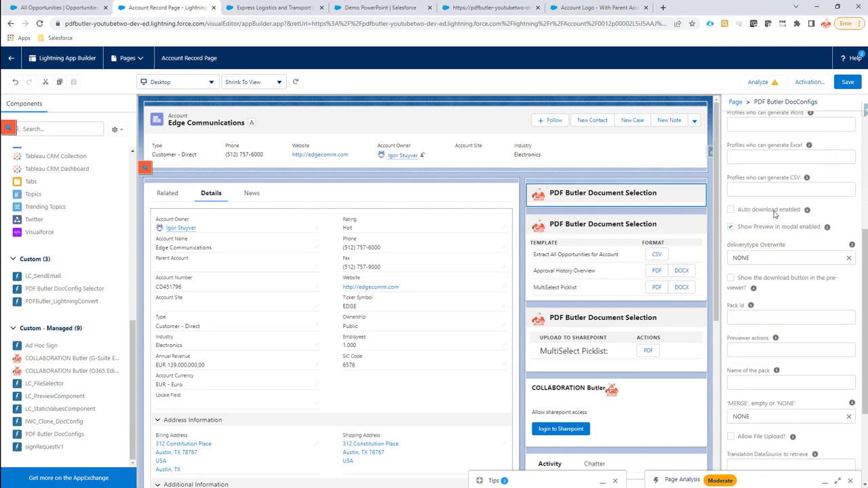
left_click(773, 211)
left_click(795, 229)
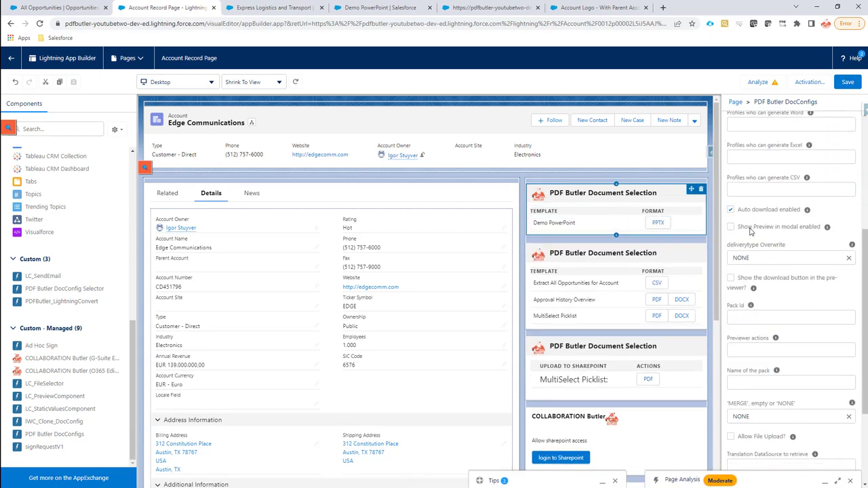
scroll(805, 241, "down", 1)
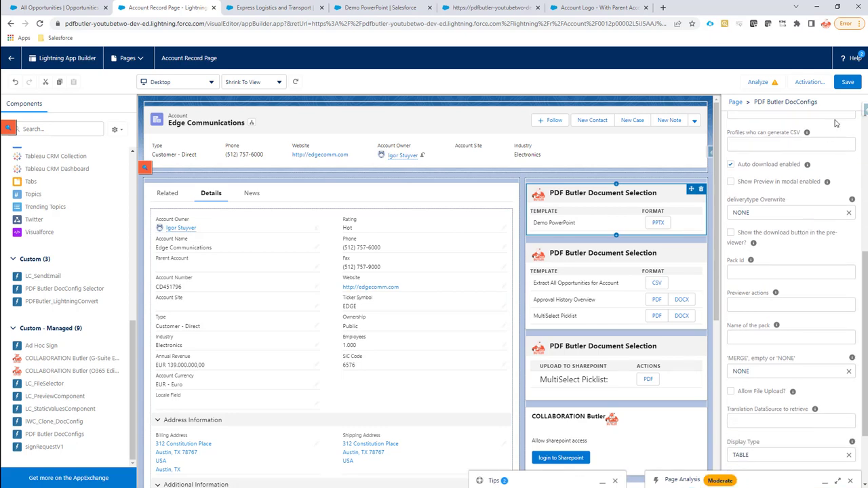
left_click(848, 82)
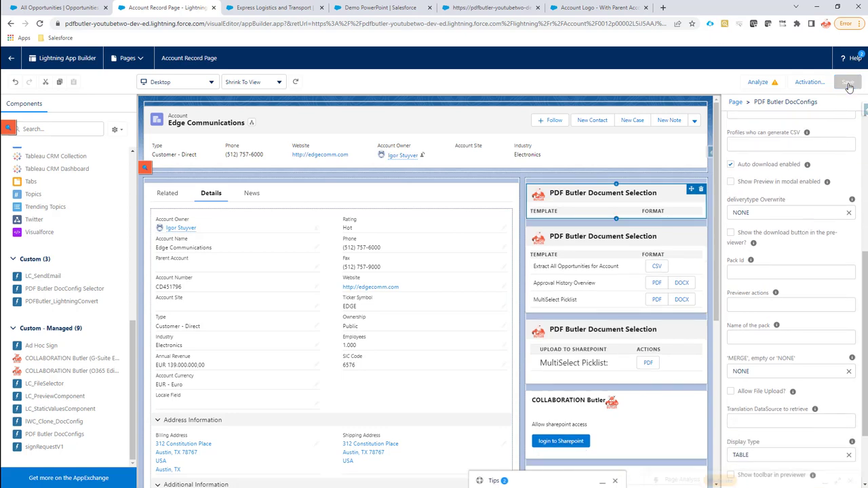
left_click(10, 58)
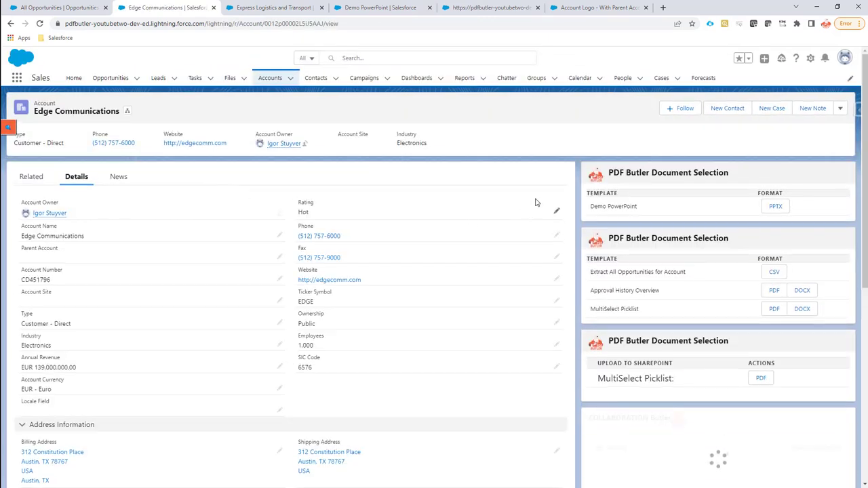
Generate Demo PowerPoint as PPTX for Edge Communications and open the downloaded deck
left_click(774, 207)
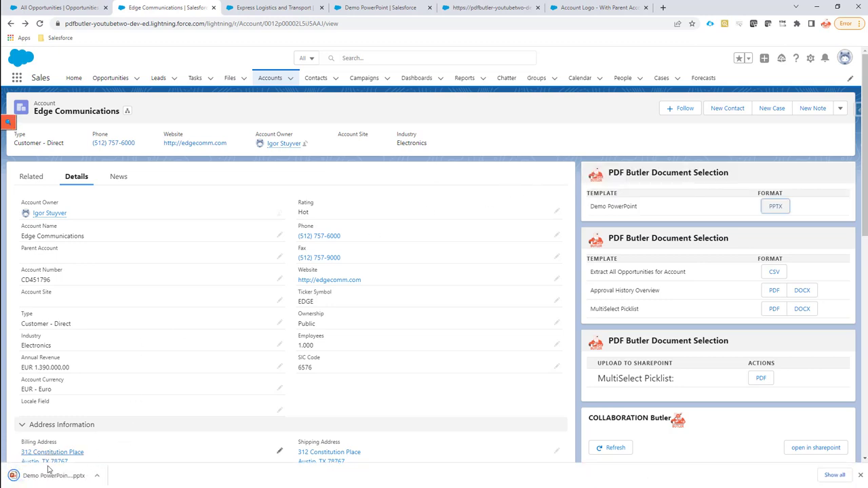
left_click(46, 477)
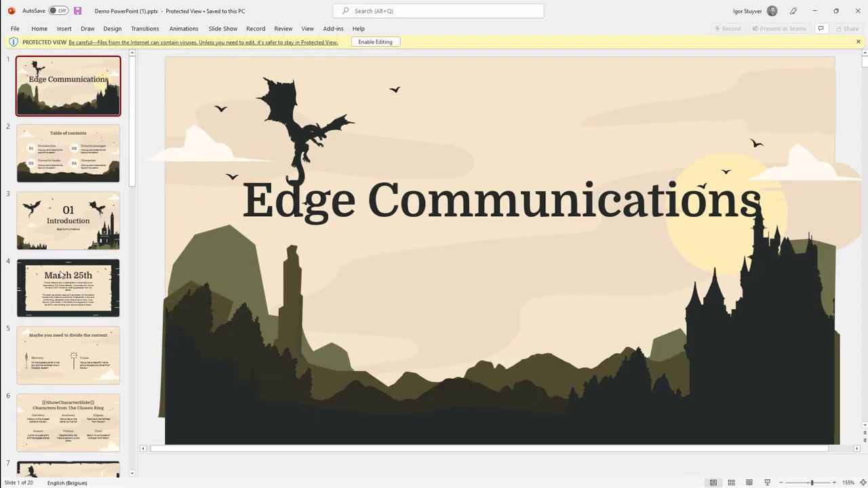
Check merged values on slide 3 and slide 9's revenue of 1.390.000,00 €
left_click(74, 223)
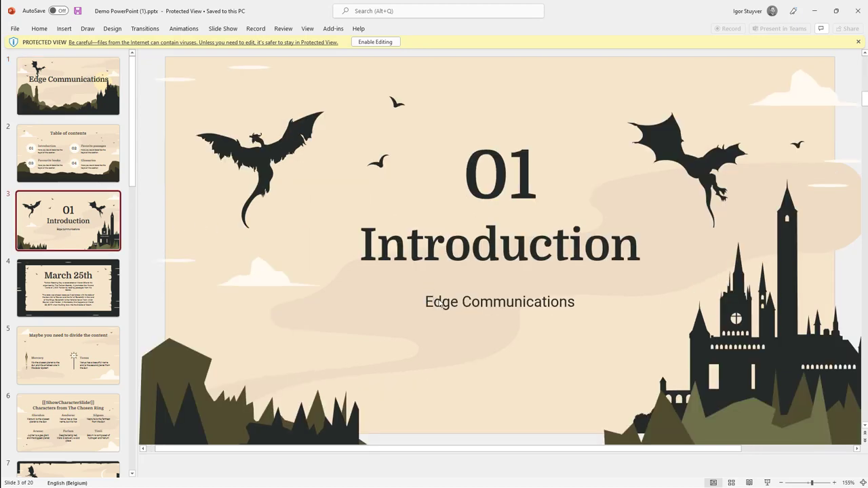
scroll(68, 330, "down", 5)
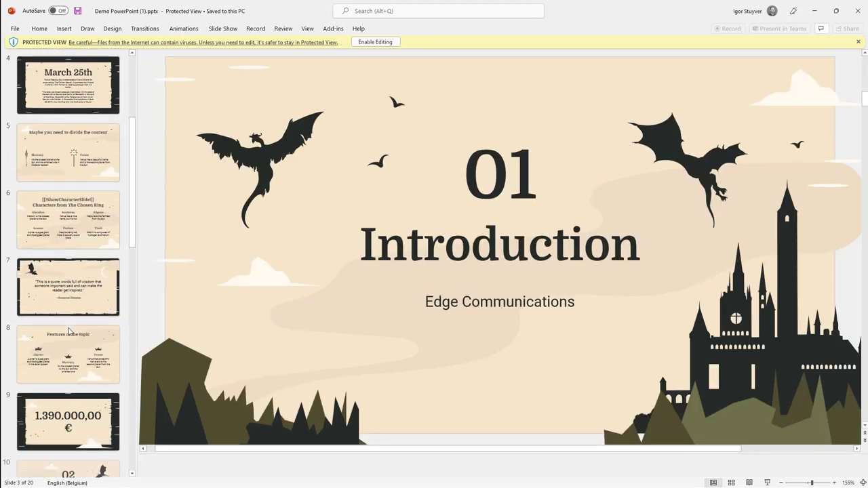
left_click(68, 330)
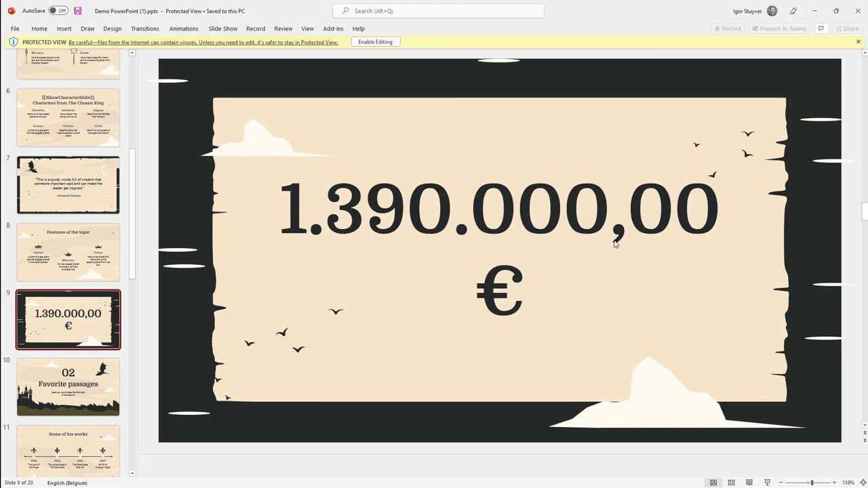
Close the generated deck, select ShowCharacterSlide on template slide 6, then return to the browser
left_click(858, 10)
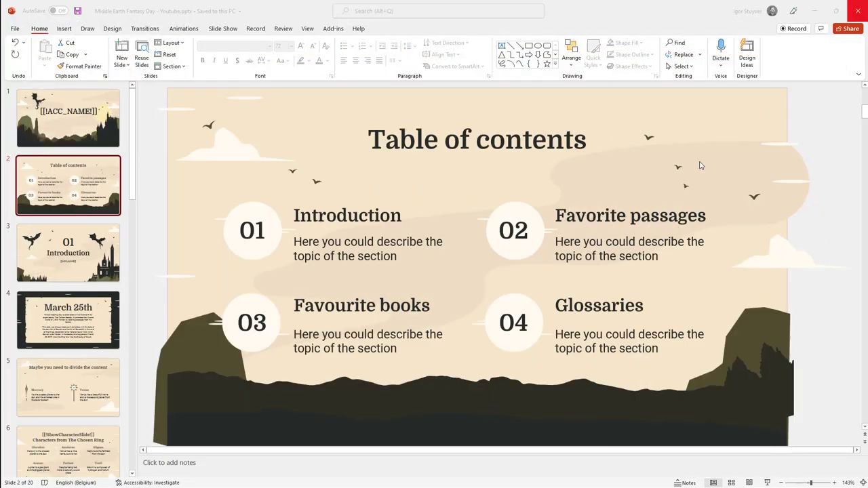
scroll(97, 222, "down", 5)
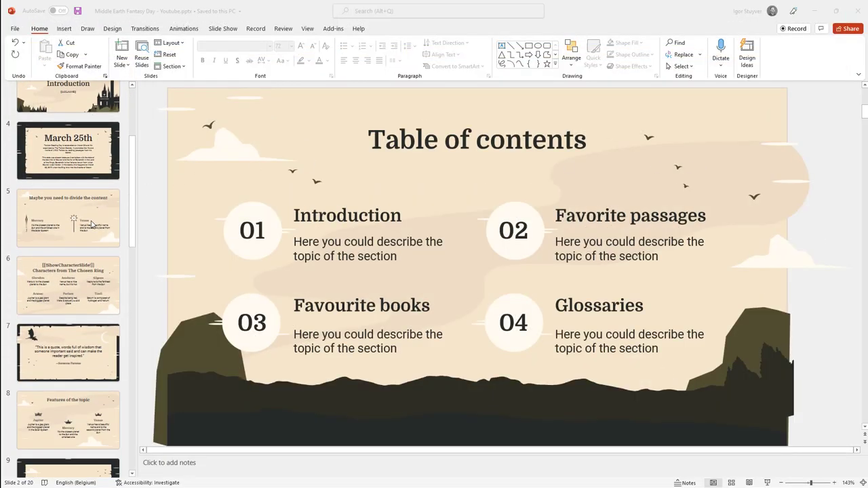
scroll(89, 229, "up", 4)
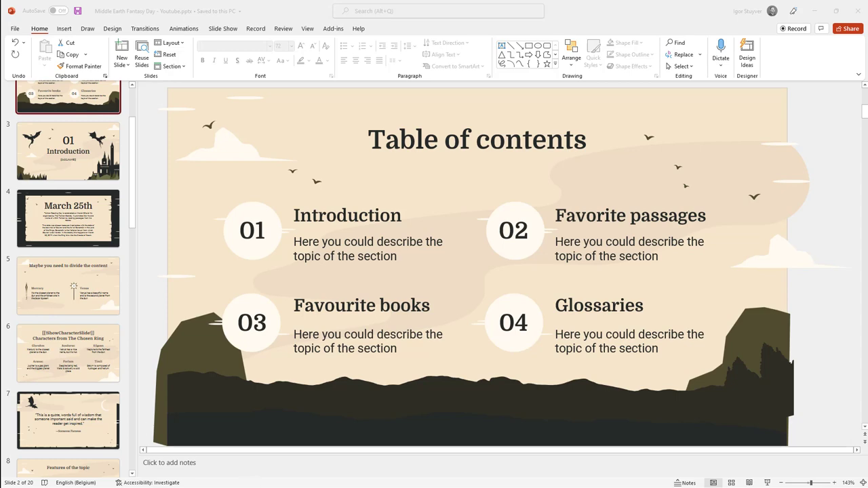
scroll(557, 424, "down", 4)
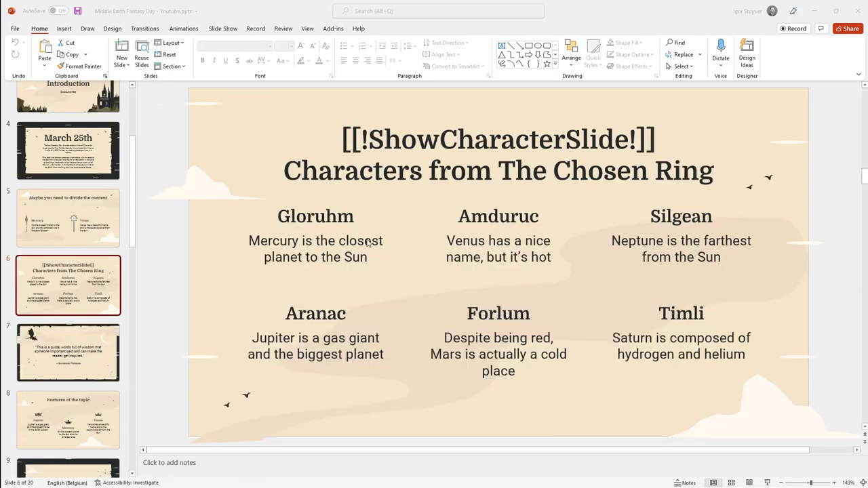
double_click(481, 146)
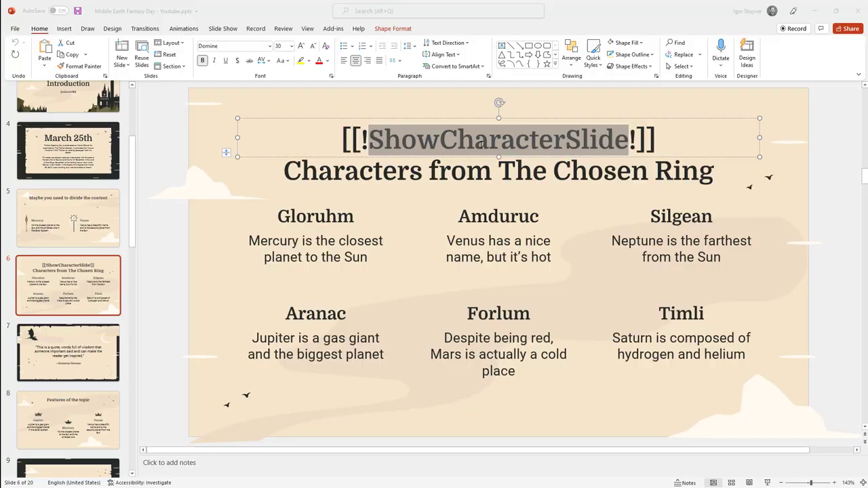
key("alt+Tab")
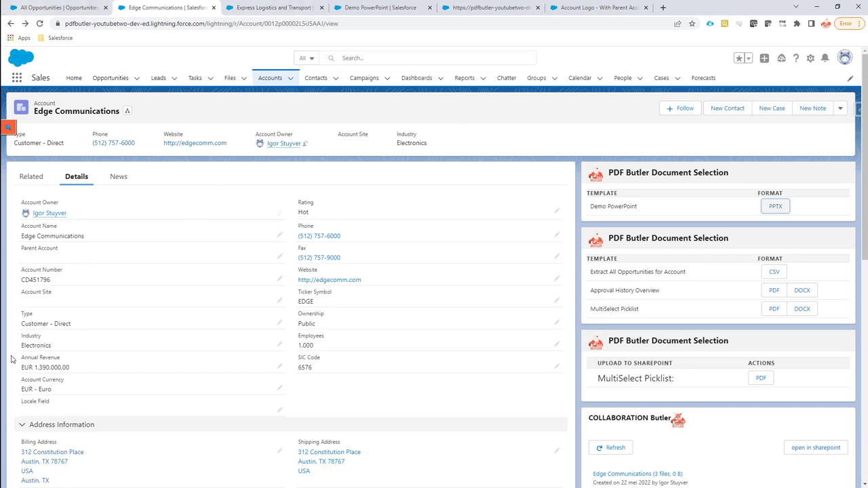
Tick the Site field in the Account data source's field list
left_click(491, 7)
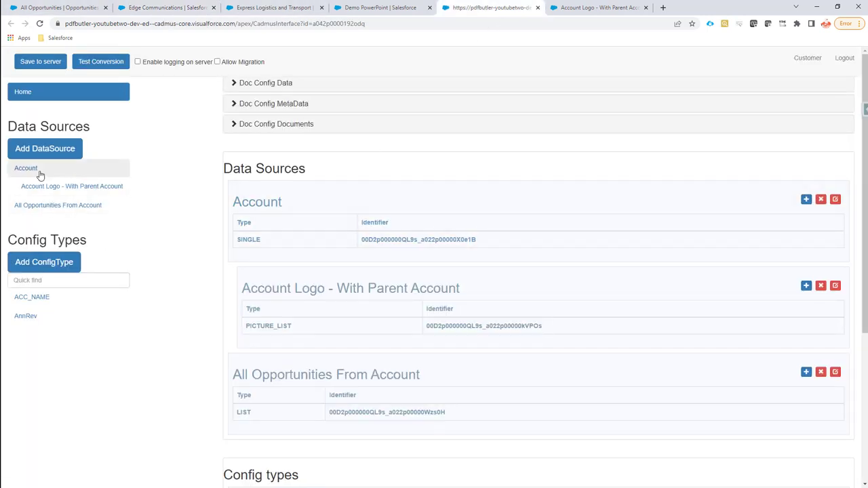
left_click(835, 200)
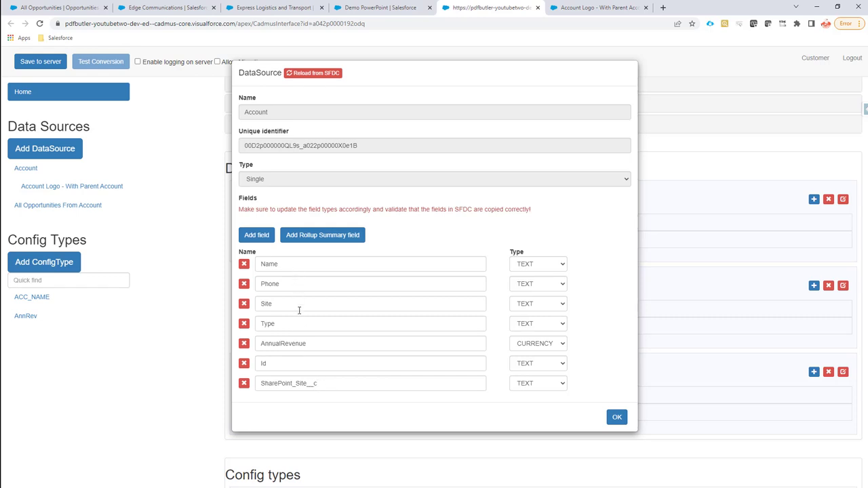
left_click(298, 304)
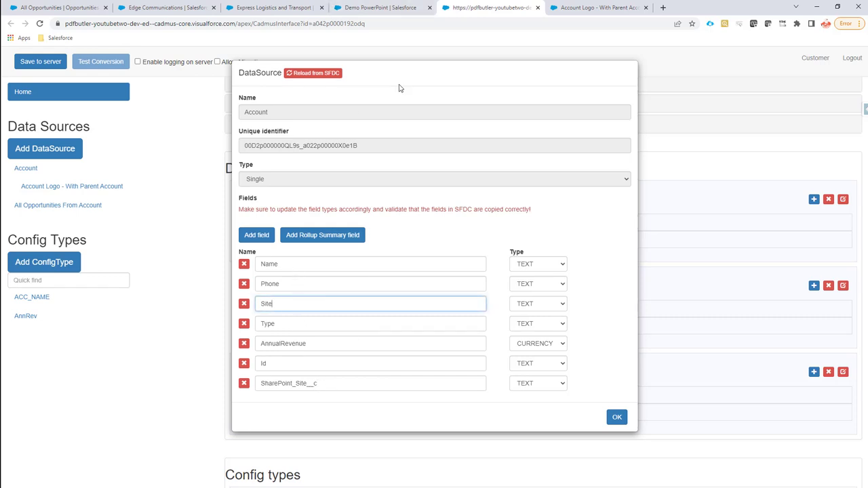
Check the Edge Communications account's Type picklist, keeping Customer - Direct
left_click(414, 10)
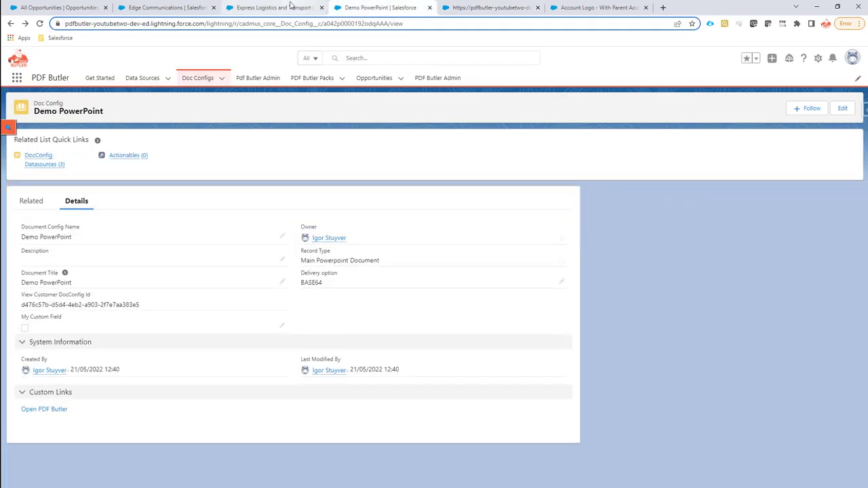
left_click(130, 10)
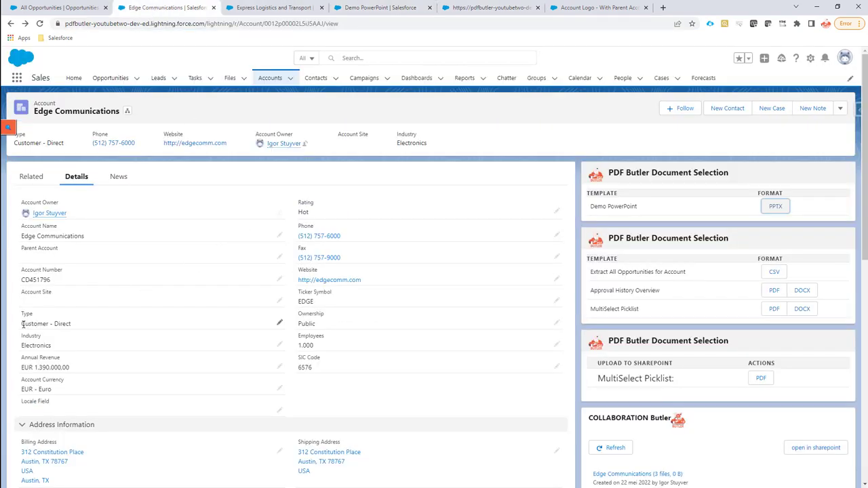
triple_click(85, 327)
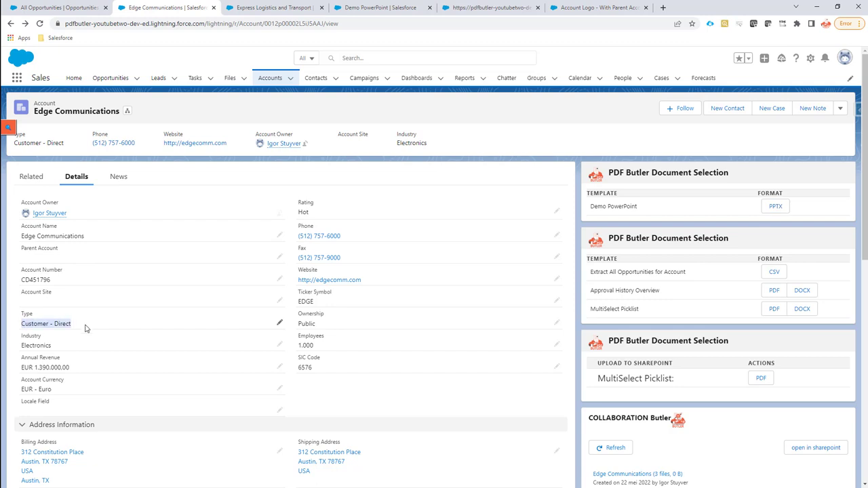
left_click(280, 323)
left_click(253, 332)
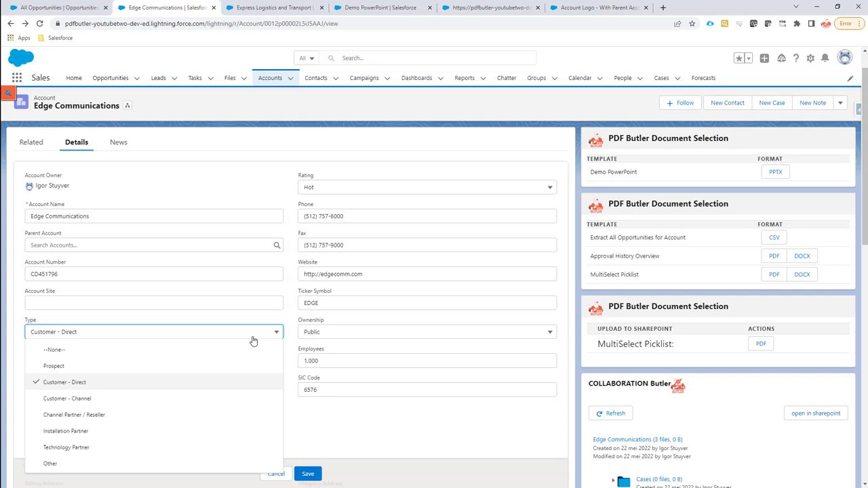
left_click(253, 337)
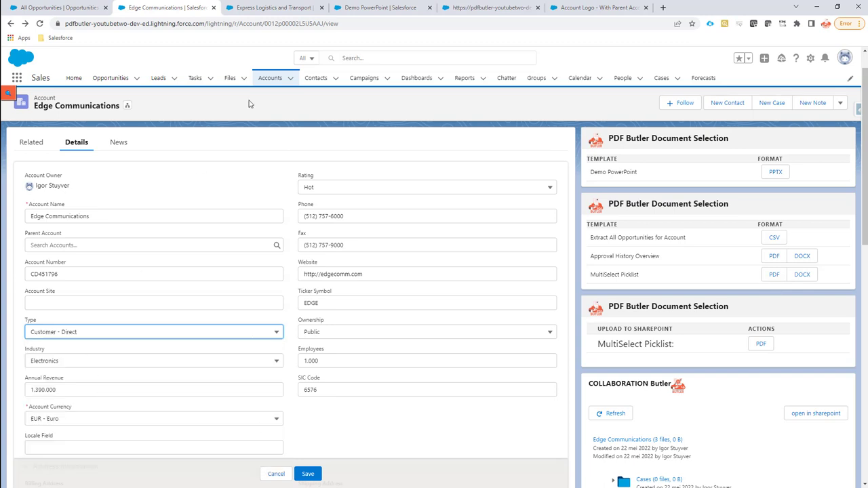
Confirm the data source dialog and start a new Config Type
left_click(491, 9)
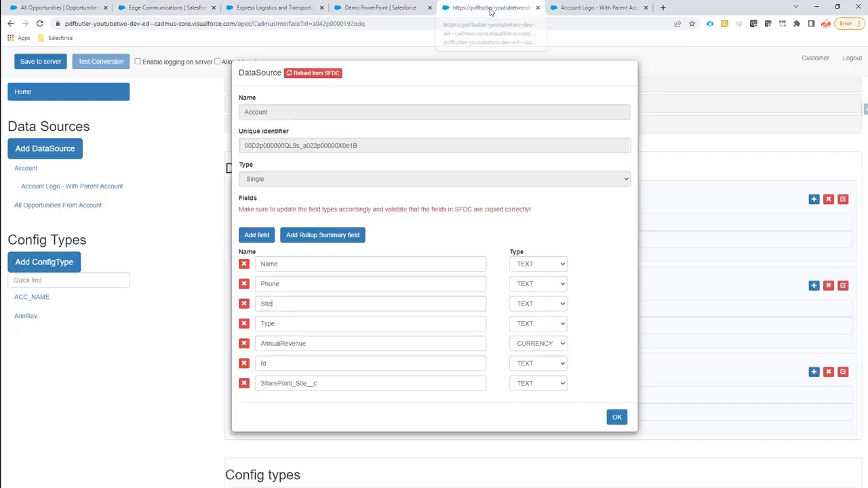
left_click(617, 417)
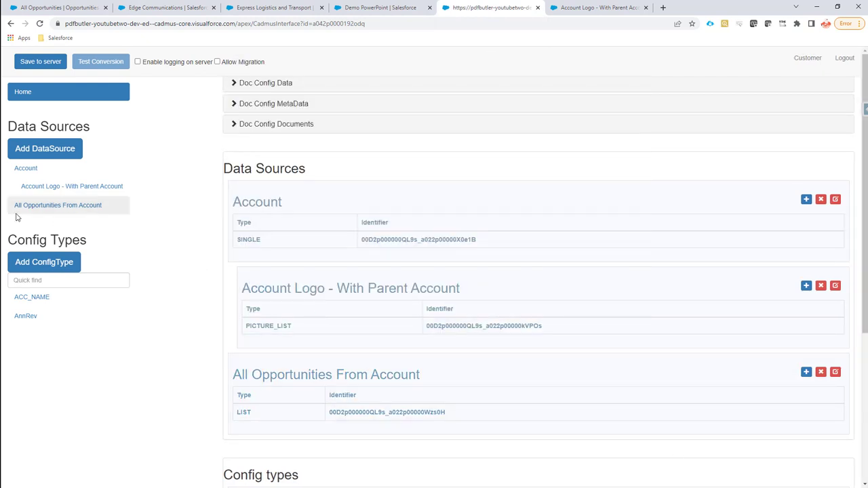
left_click(38, 264)
Define a REMOVE SLIDE config type on Account using merge field ShowCharacterSlide
left_click(282, 111)
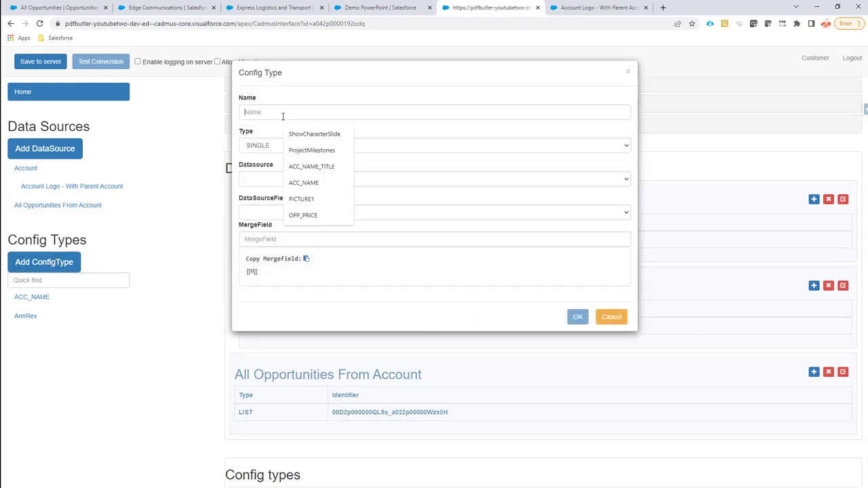
left_click(286, 129)
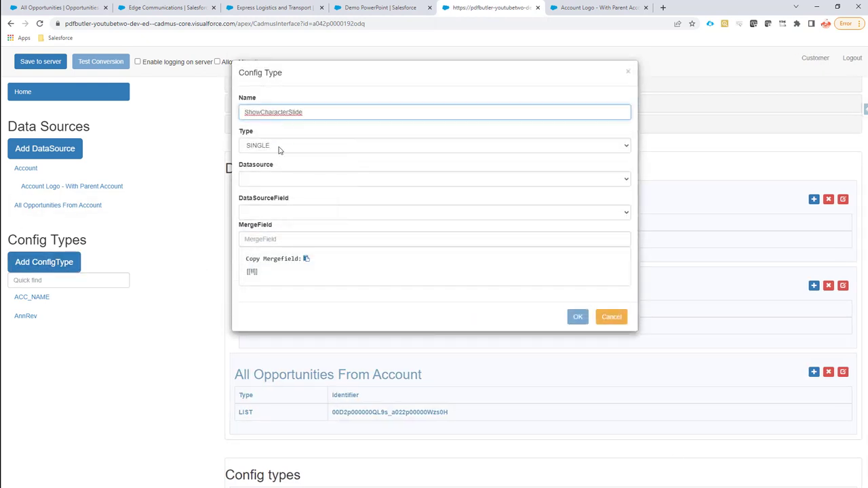
left_click(280, 148)
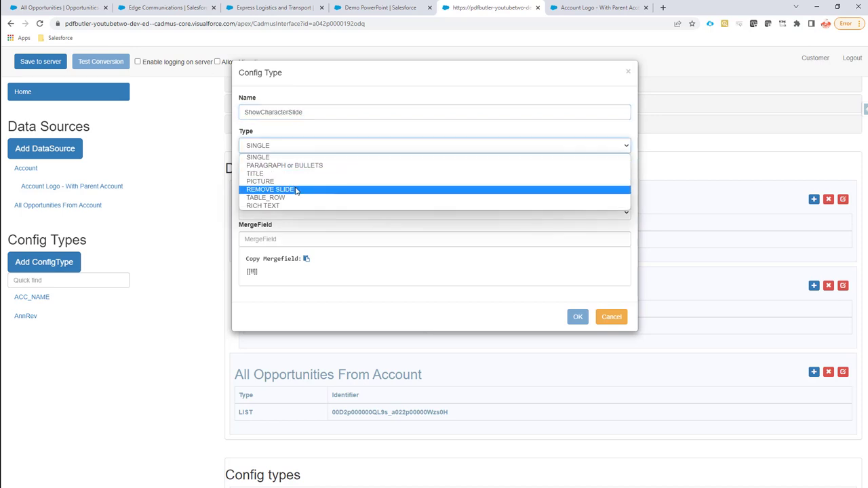
left_click(295, 190)
left_click(283, 181)
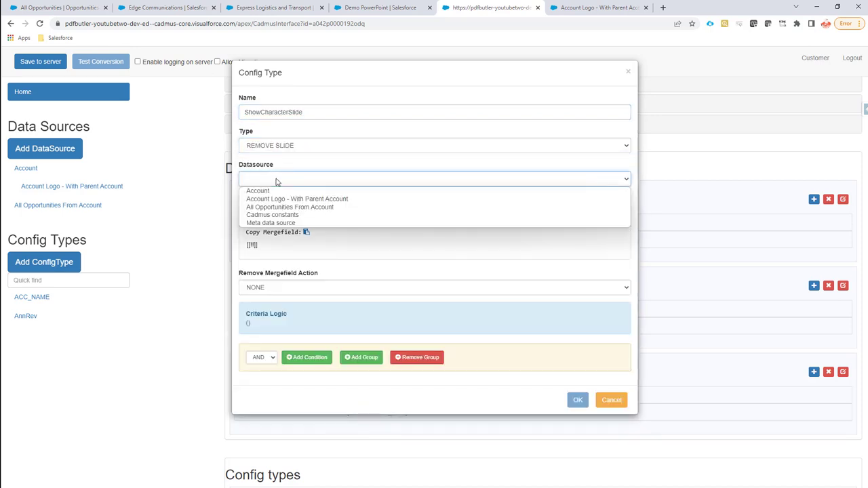
left_click(281, 191)
left_click(278, 211)
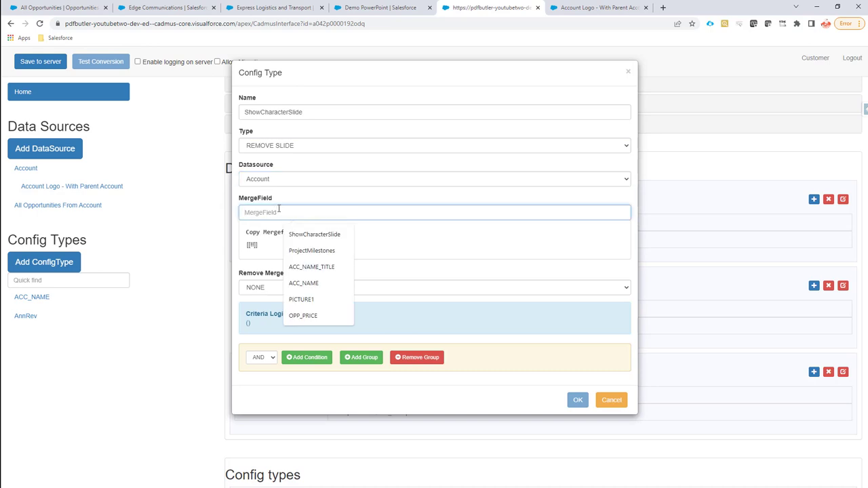
left_click(311, 234)
Set it to remove the containing paragraph with condition Type = Other, and confirm
left_click(303, 292)
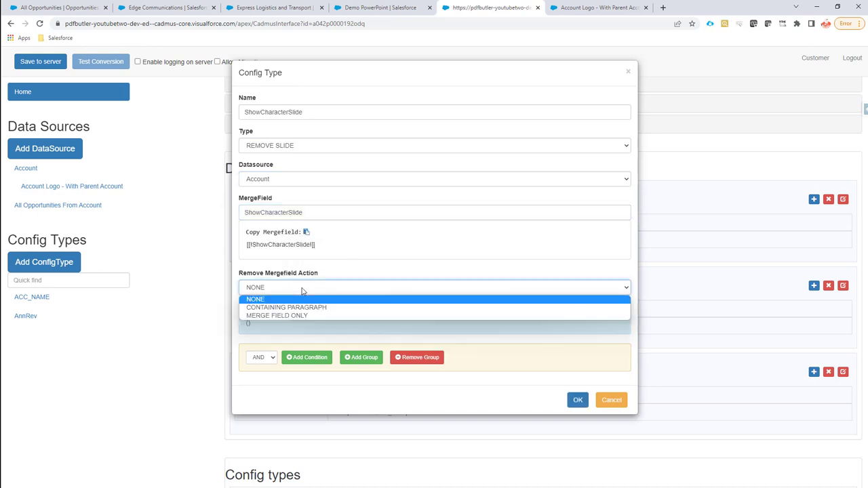
left_click(313, 307)
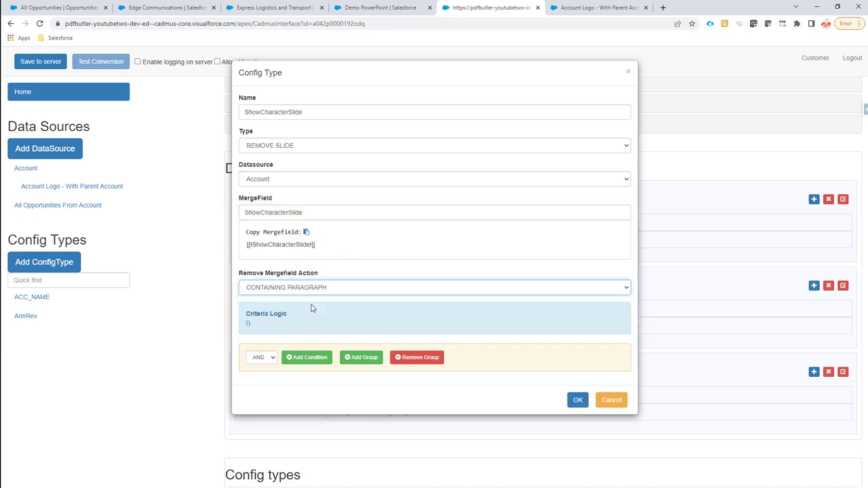
left_click(314, 356)
left_click(329, 381)
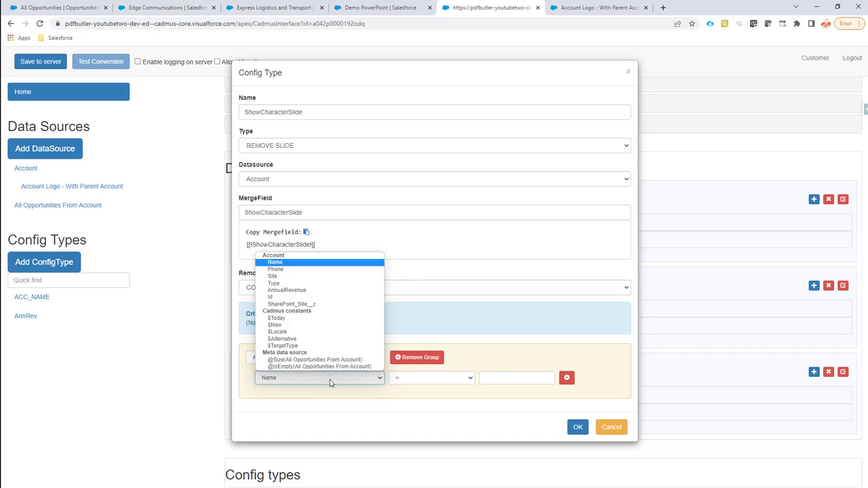
left_click(326, 284)
left_click(493, 373)
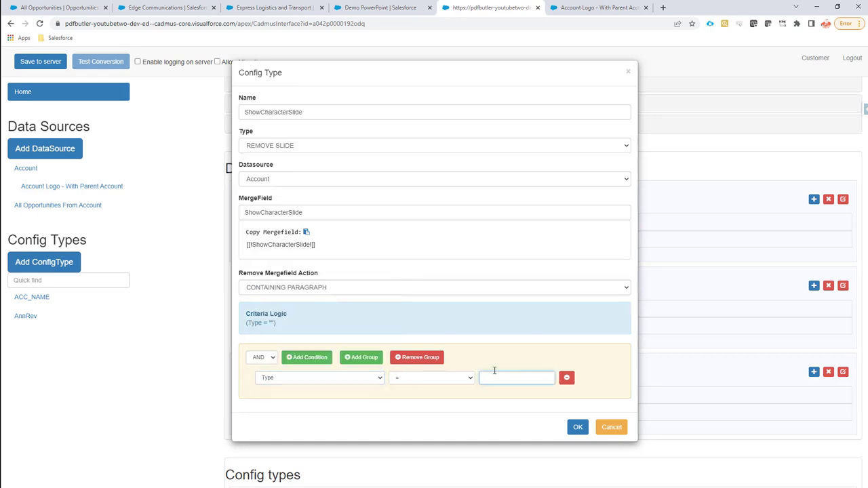
type("Other")
left_click(577, 429)
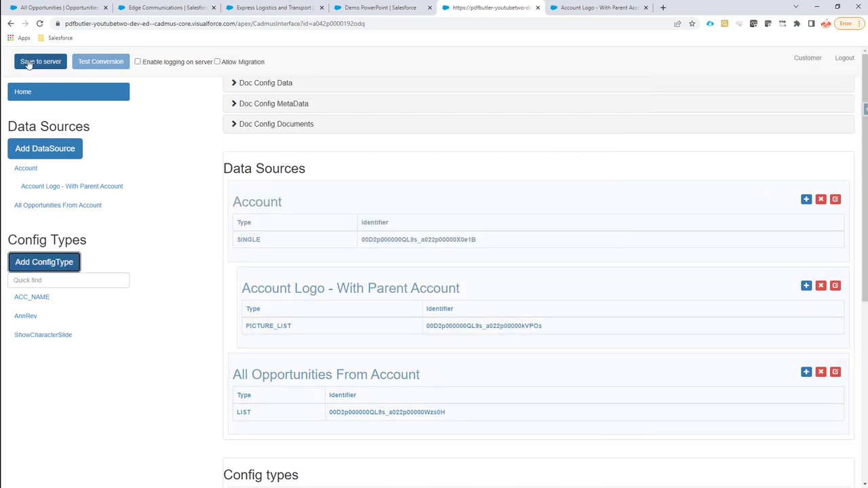
Save the config to the server, then regenerate Demo PowerPoint as PPTX for Edge Communications and open it
left_click(28, 65)
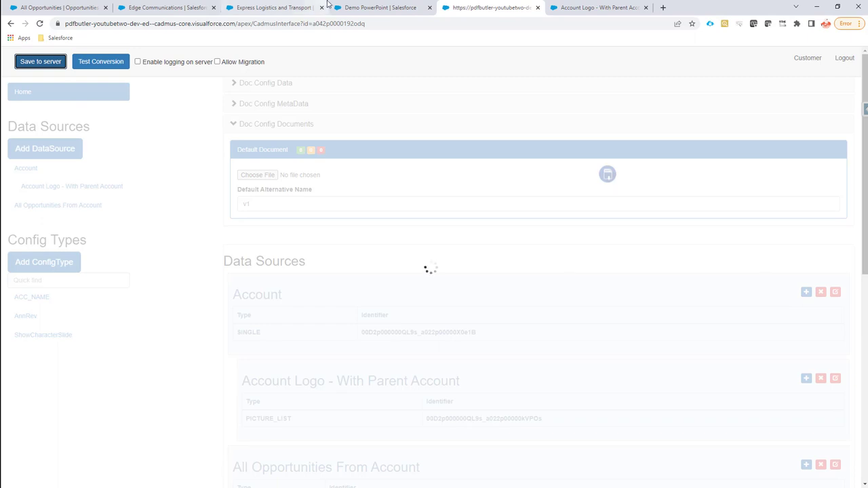
left_click(150, 7)
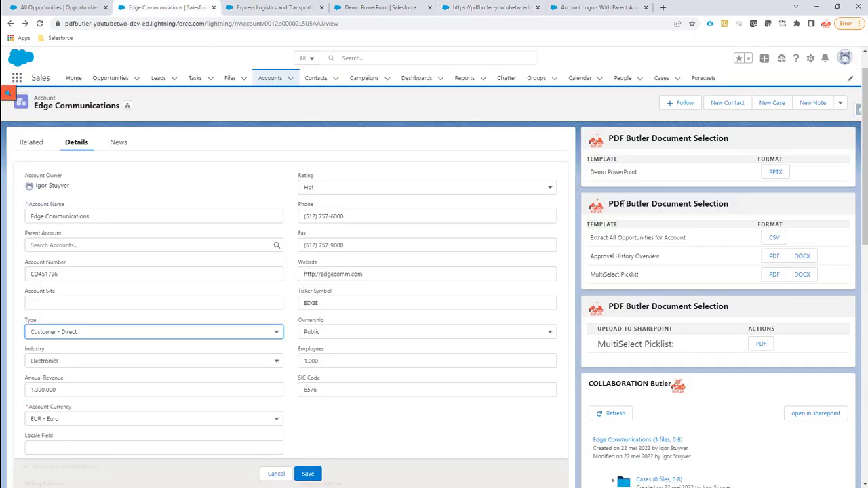
left_click(270, 473)
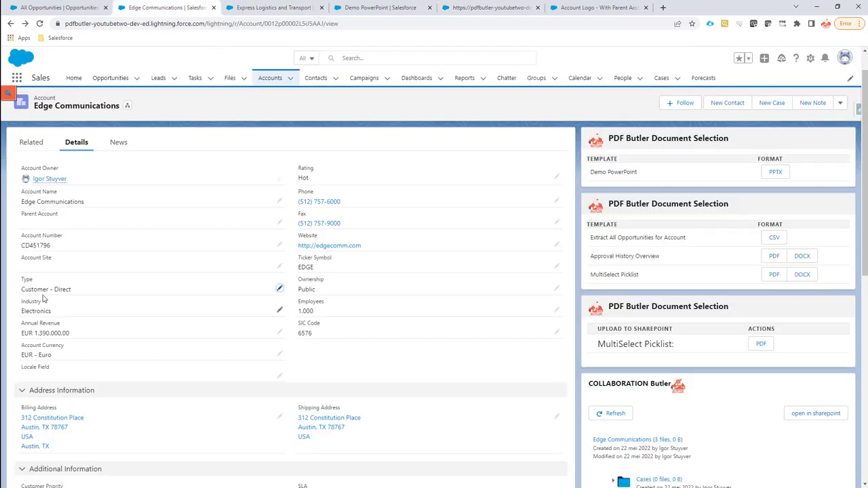
left_click(773, 172)
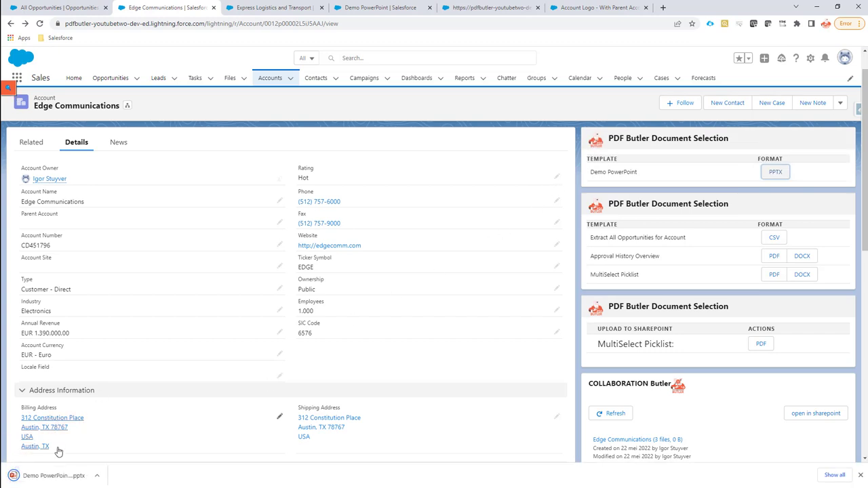
left_click(49, 477)
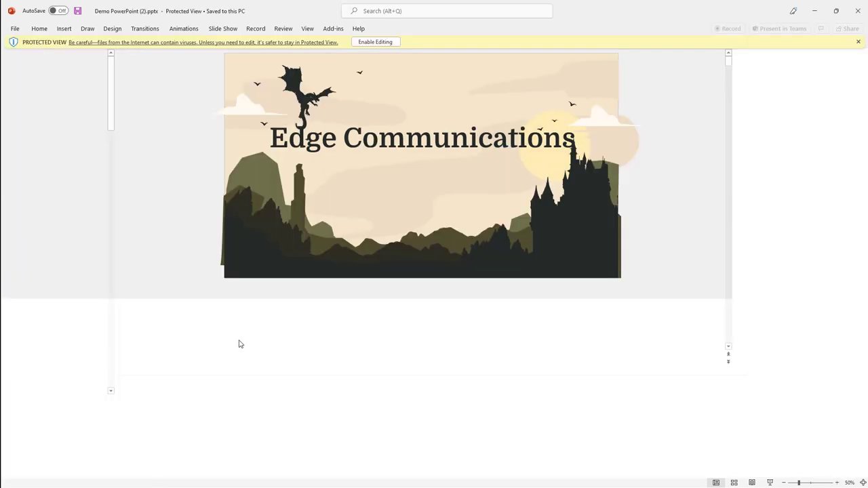
Confirm slide 6, Characters from The Chosen Ring, is still in the deck, then return to Chrome
scroll(70, 306, "down", 2)
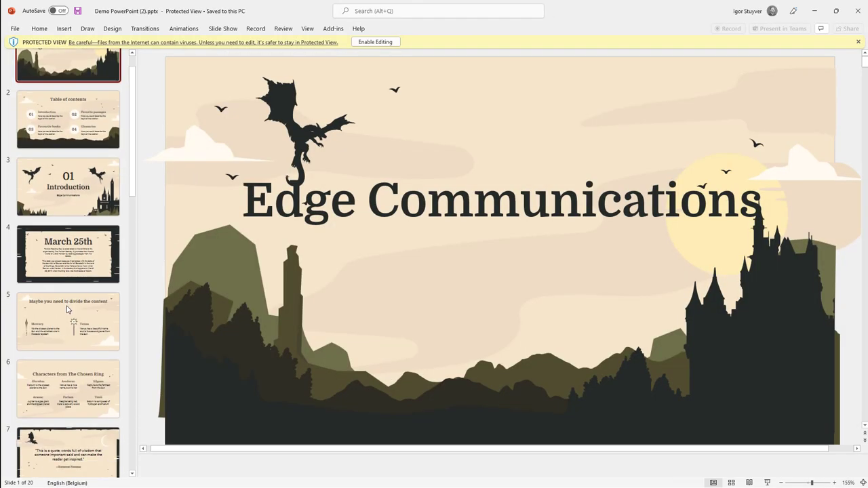
left_click(78, 374)
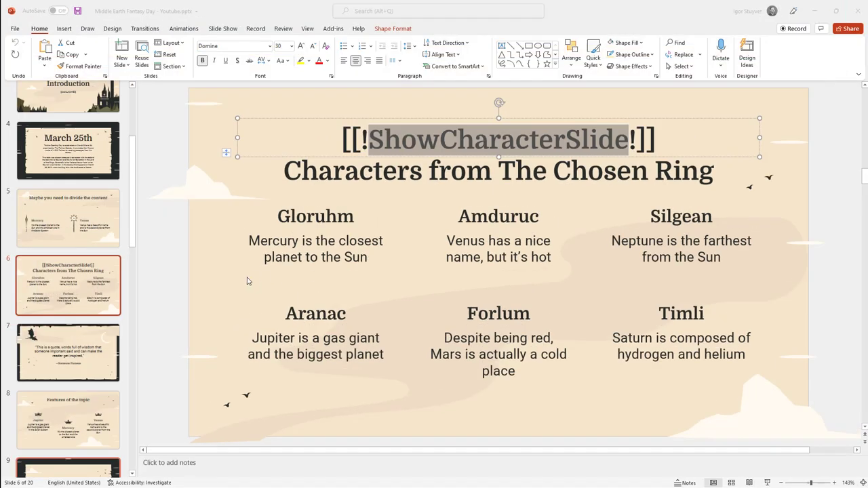
key("alt+Tab")
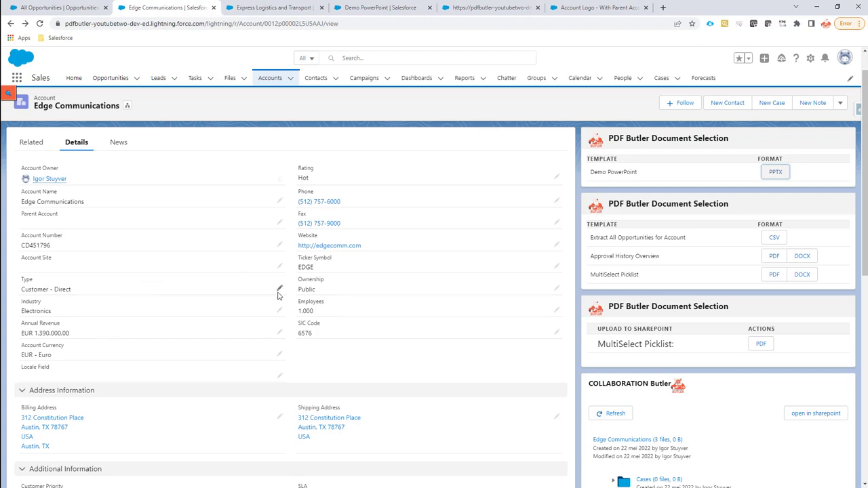
Change Edge Communications' Type to Other, save, and regenerate Demo PowerPoint as PPTX
left_click(279, 289)
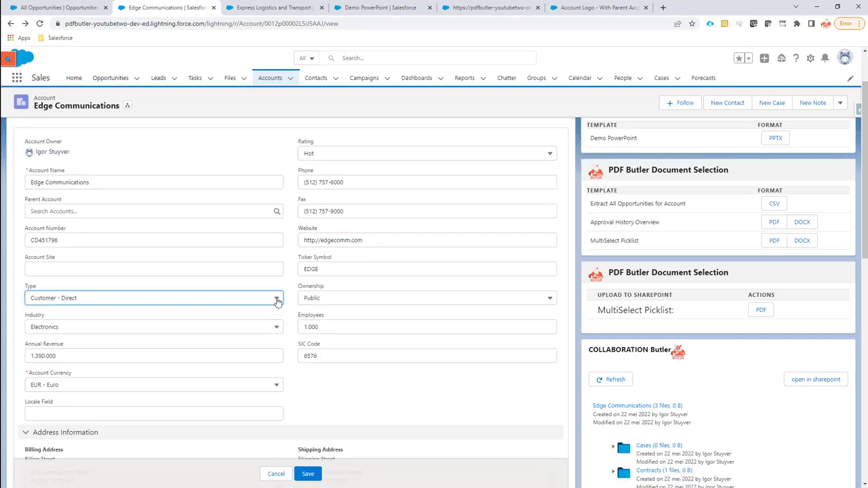
left_click(277, 300)
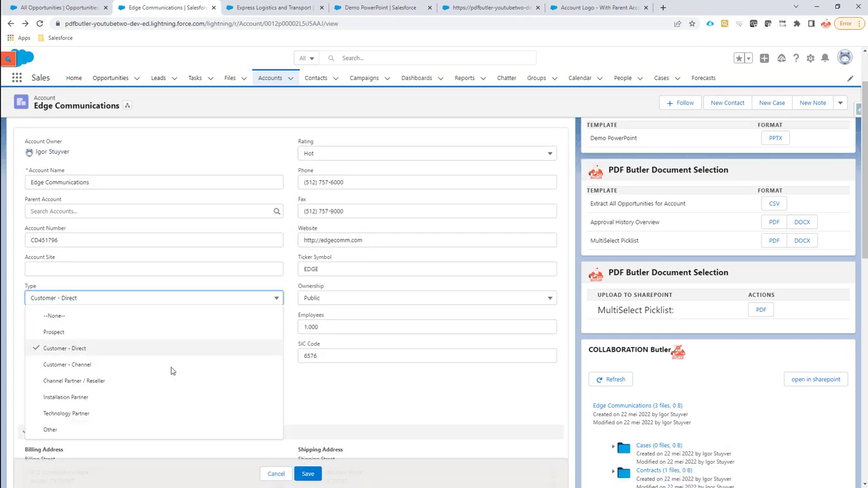
left_click(301, 477)
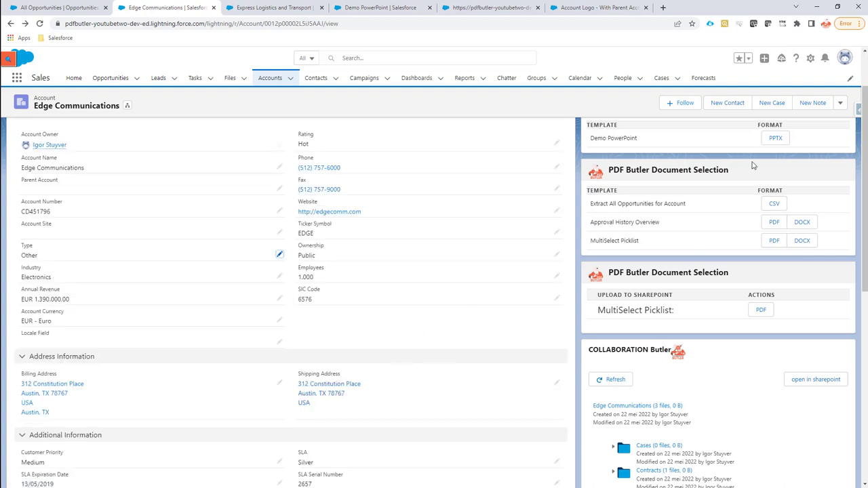
left_click(777, 139)
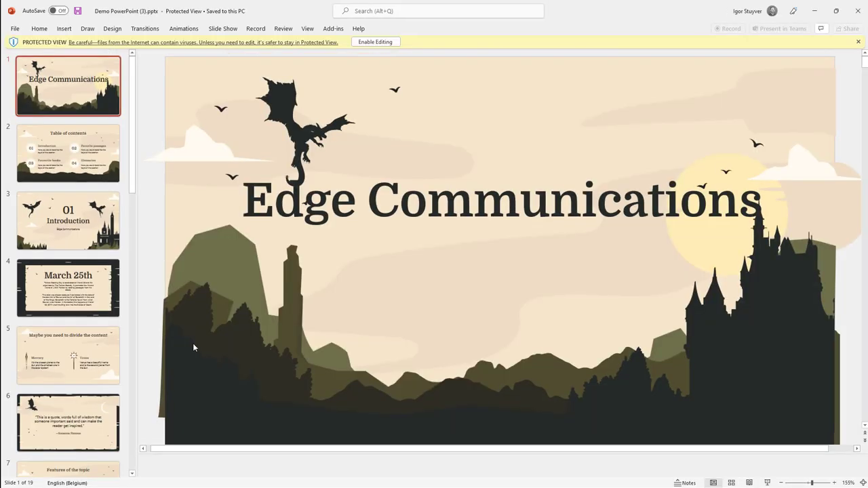
Scroll the new deck's thumbnails to confirm no characters slide follows slide 6
scroll(58, 266, "down", 1)
scroll(57, 267, "down", 2)
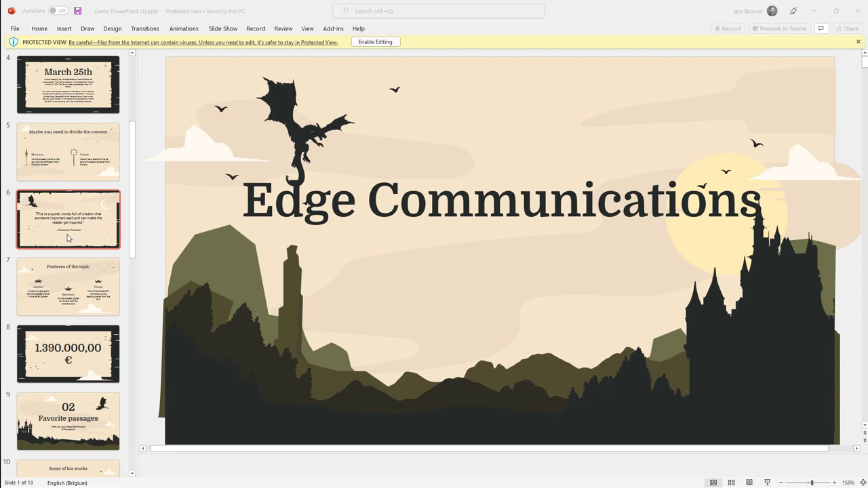
scroll(68, 237, "down", 1)
scroll(68, 237, "down", 1)
scroll(68, 237, "up", 1)
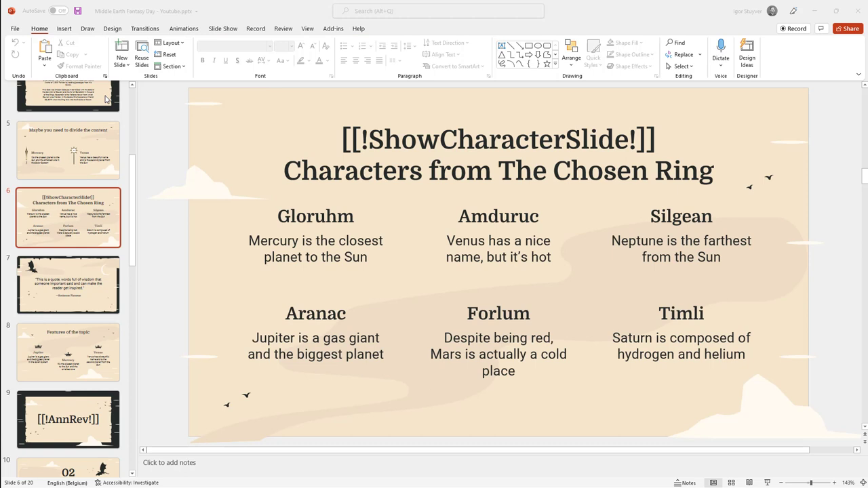
Verify in the Selection Pane that slide 12's grey placeholder picture is named [[!PICTURE1!]]
scroll(75, 271, "down", 5)
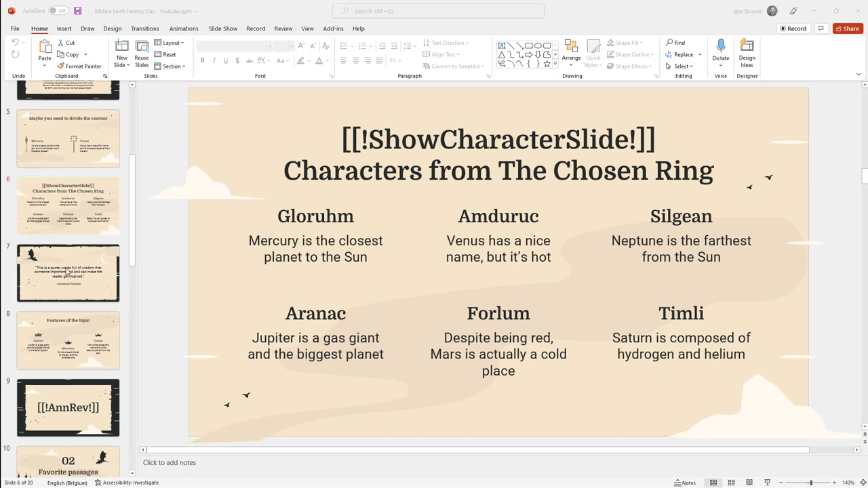
scroll(80, 277, "down", 3)
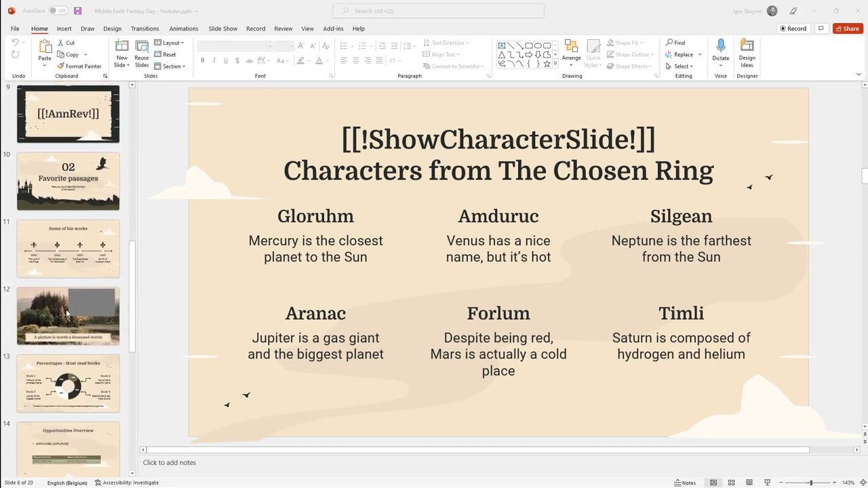
left_click(50, 247)
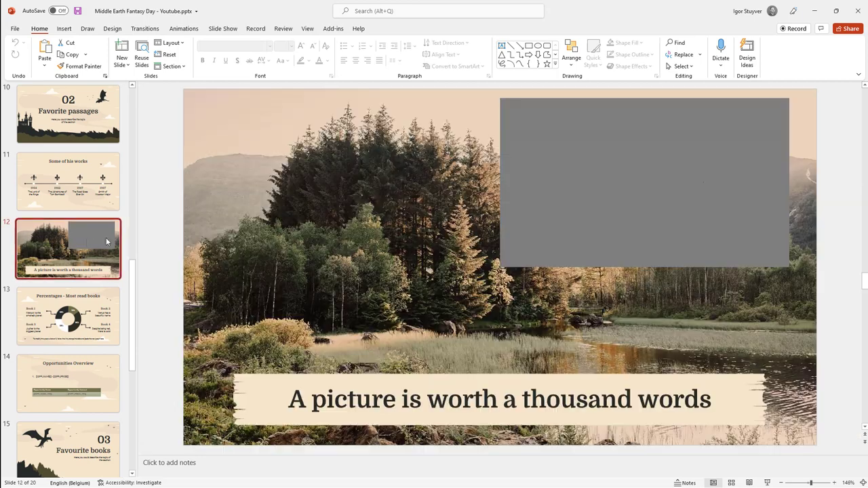
left_click(639, 171)
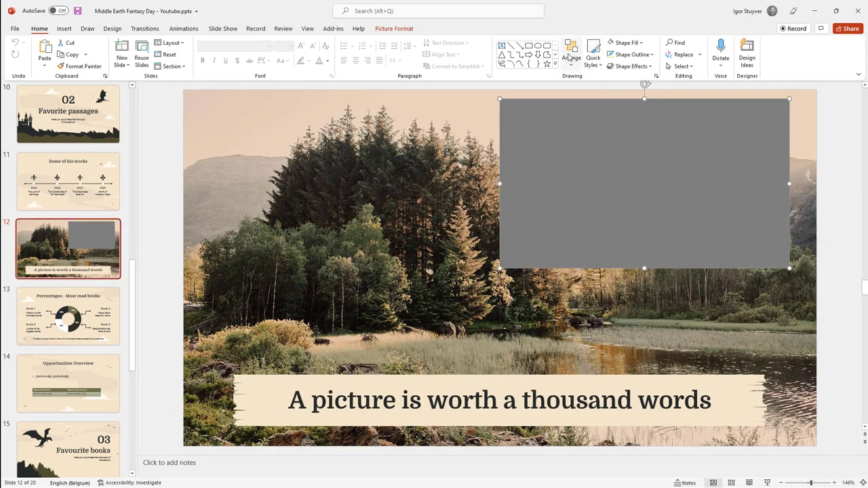
left_click(397, 29)
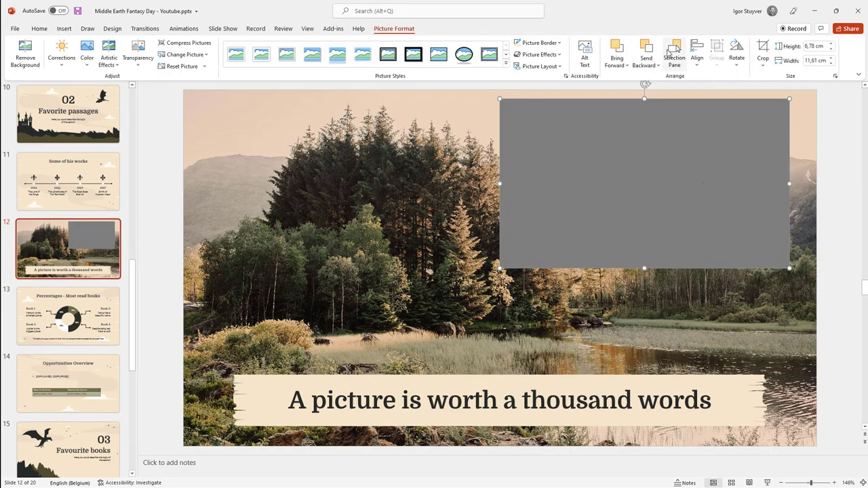
left_click(673, 51)
left_click(787, 125)
double_click(787, 125)
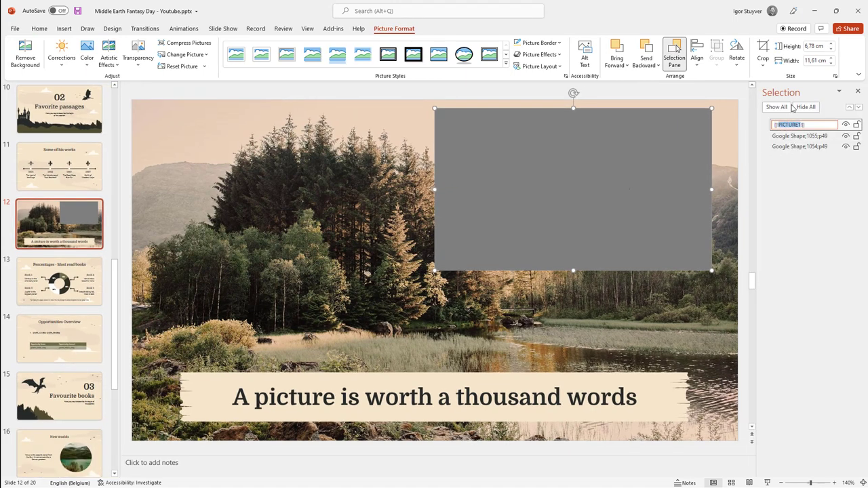
key("Return")
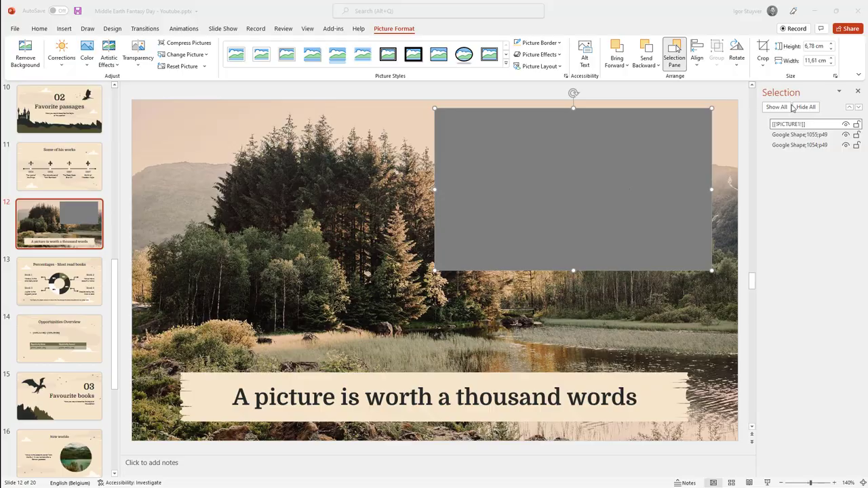
key("alt+Tab")
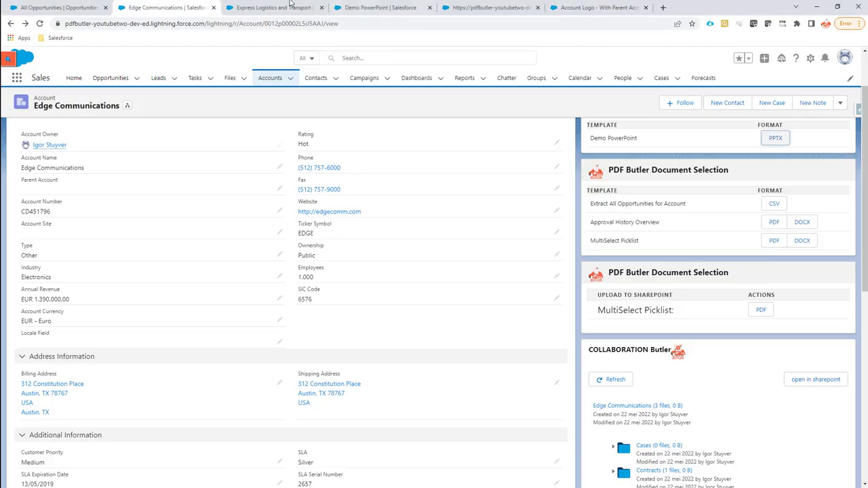
Add a PICTURE-type config type PICTURE1 with merge field PICTURE1, then save to the server
left_click(485, 8)
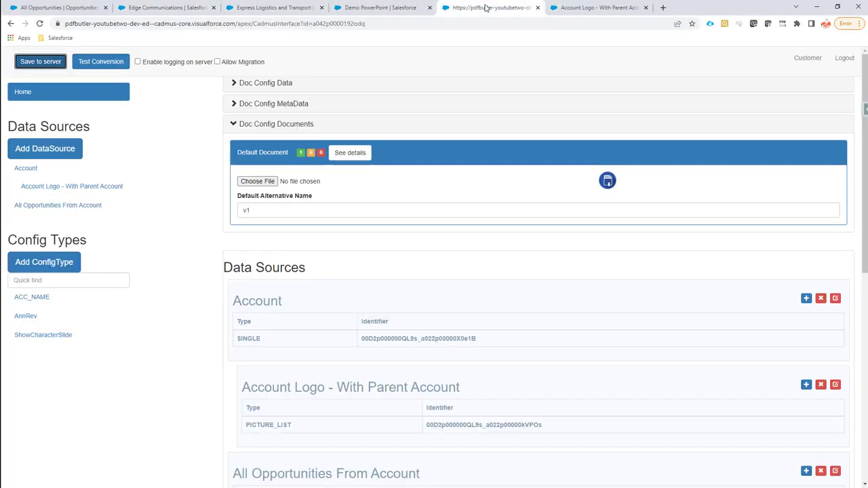
left_click(62, 267)
left_click(289, 111)
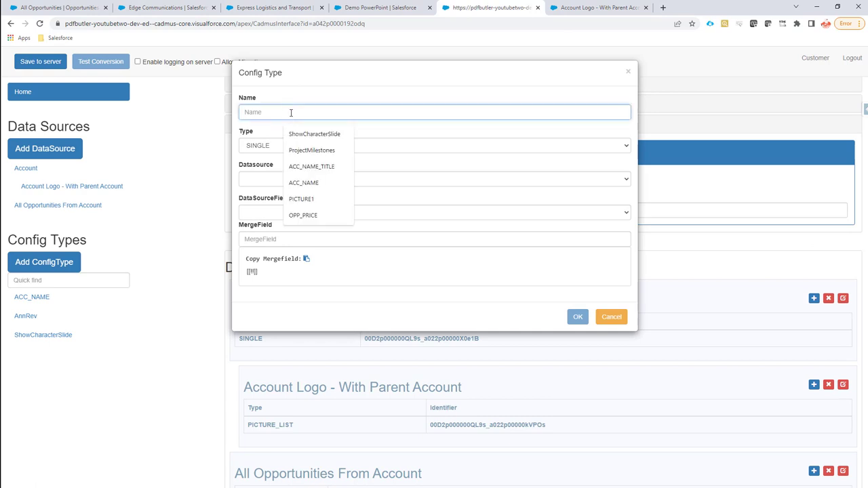
left_click(301, 199)
left_click(294, 145)
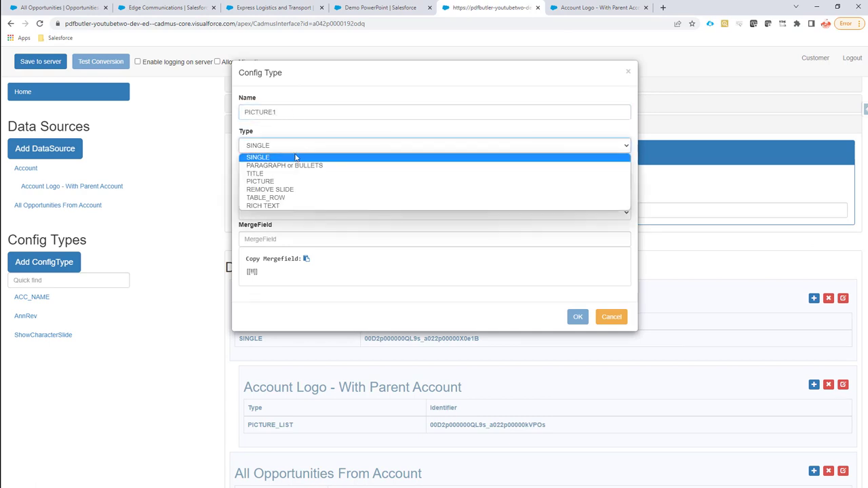
left_click(295, 176)
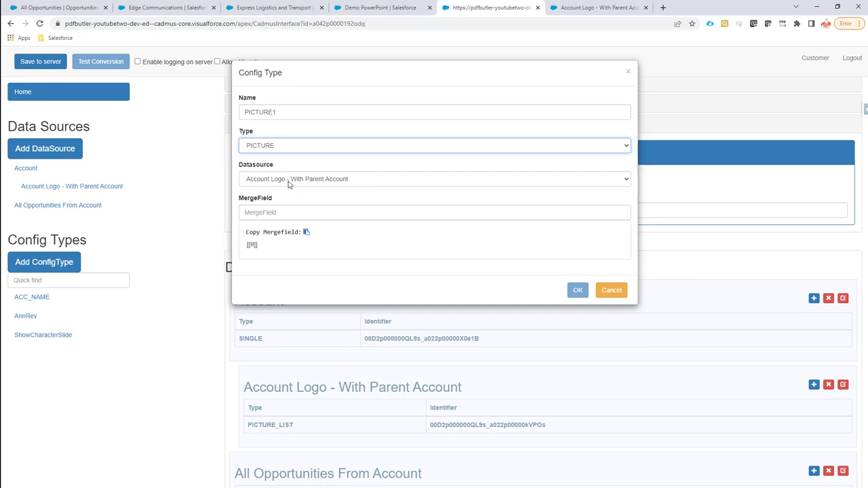
left_click(299, 213)
type("PICTURE1")
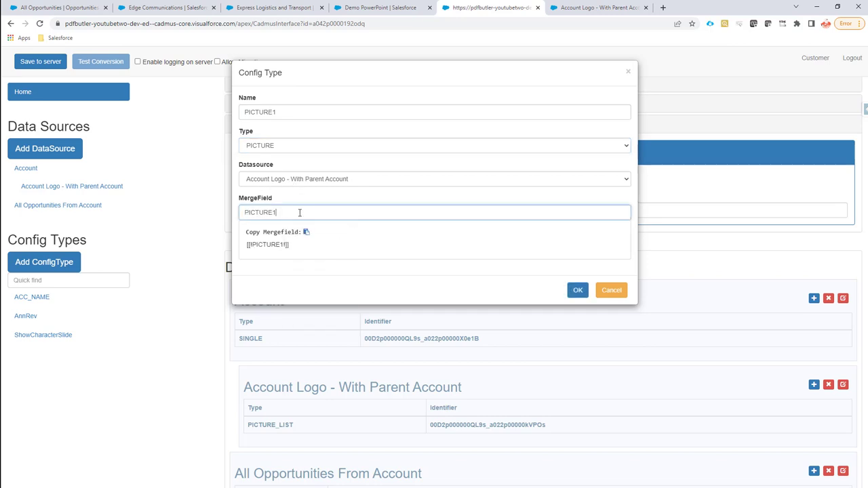
left_click(577, 291)
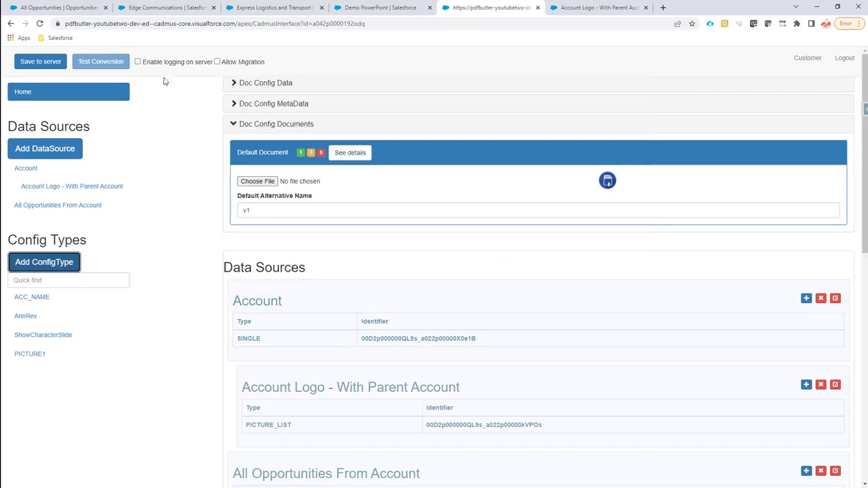
left_click(51, 66)
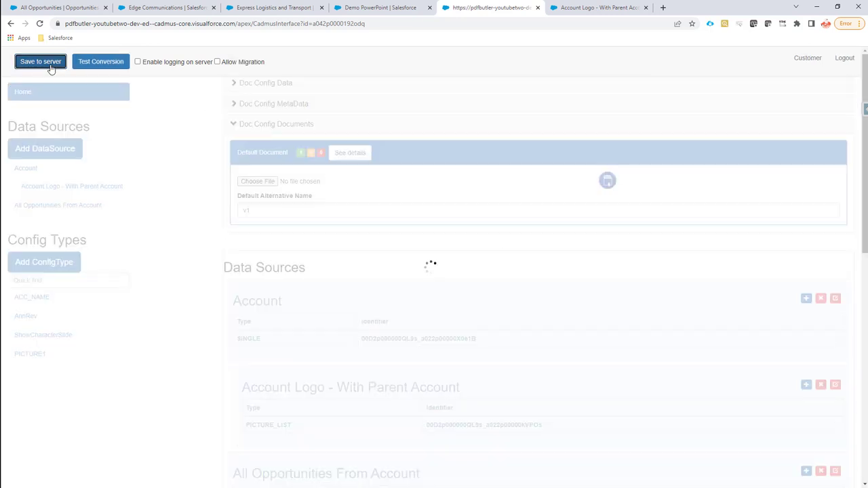
Select the OPP_NAME placeholder text in the bullet on the Opportunities Overview slide 14
key("alt+Tab")
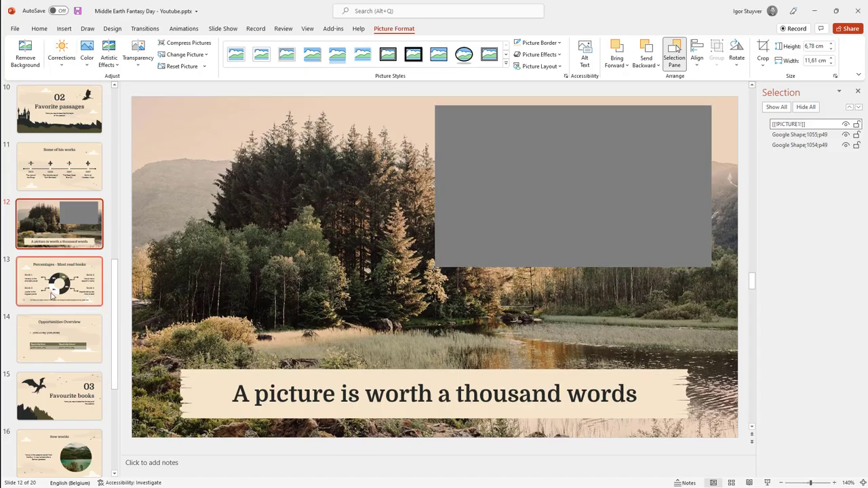
scroll(51, 295, "down", 5)
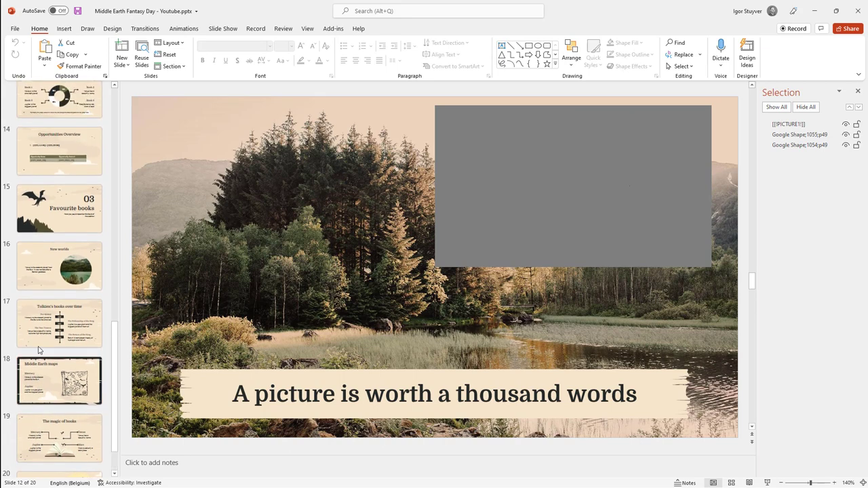
scroll(39, 350, "up", 2)
left_click(59, 207)
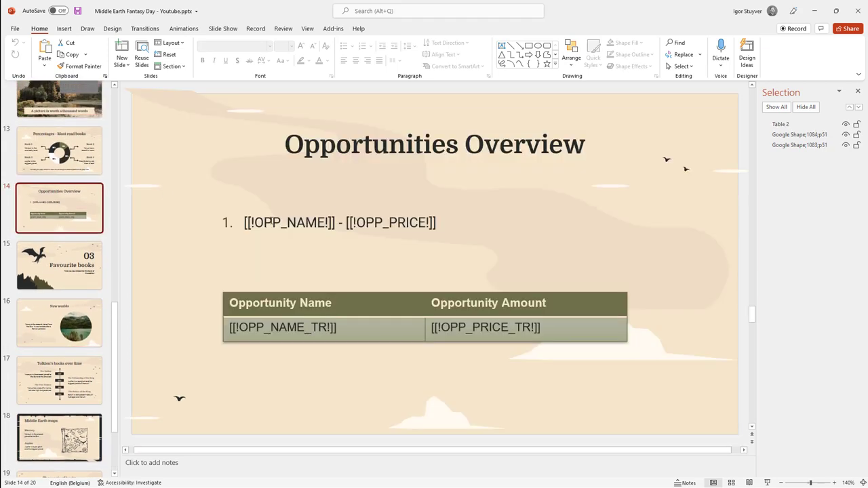
left_click_drag(255, 222, 309, 222)
key("ctrl+c")
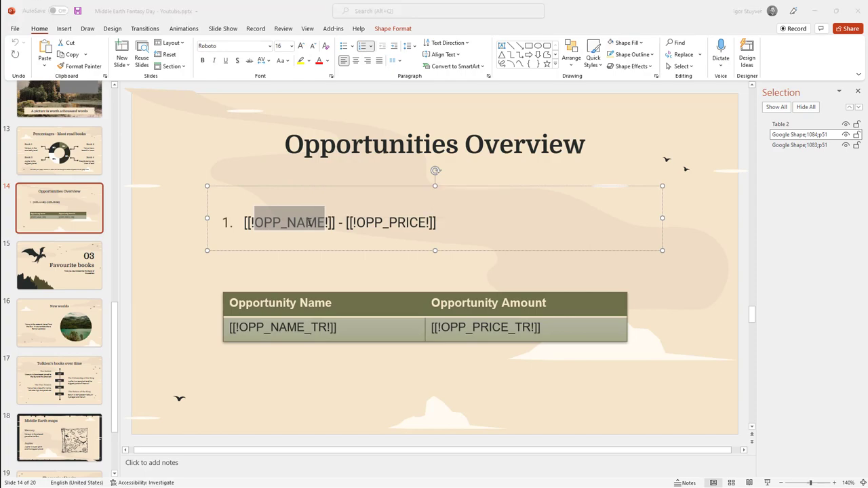
key("alt+Tab")
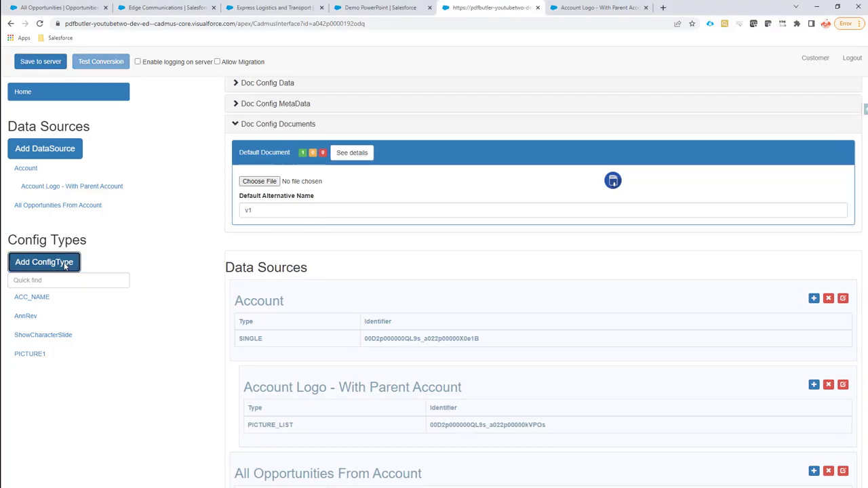
Add a PARAGRAPH or BULLETS config type OPP_NAME from All Opportunities From Account, merge field OPP_NAME
left_click(68, 262)
left_click(270, 114)
key("ctrl+v")
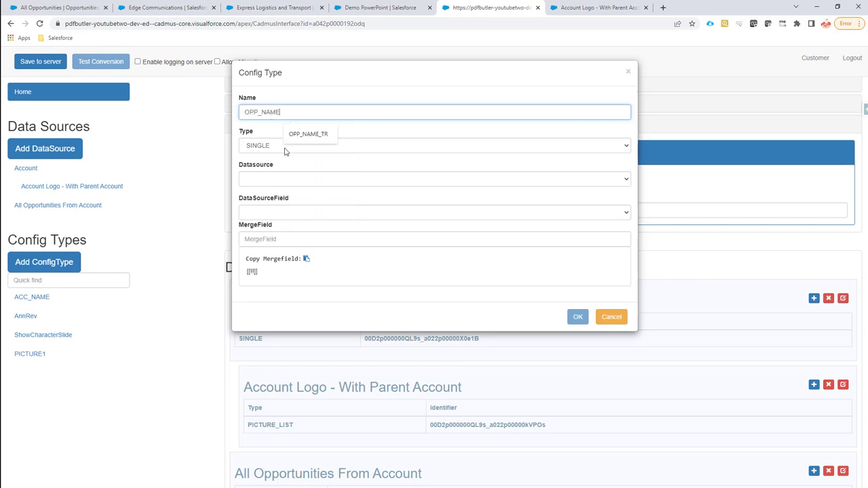
left_click(278, 158)
left_click(281, 147)
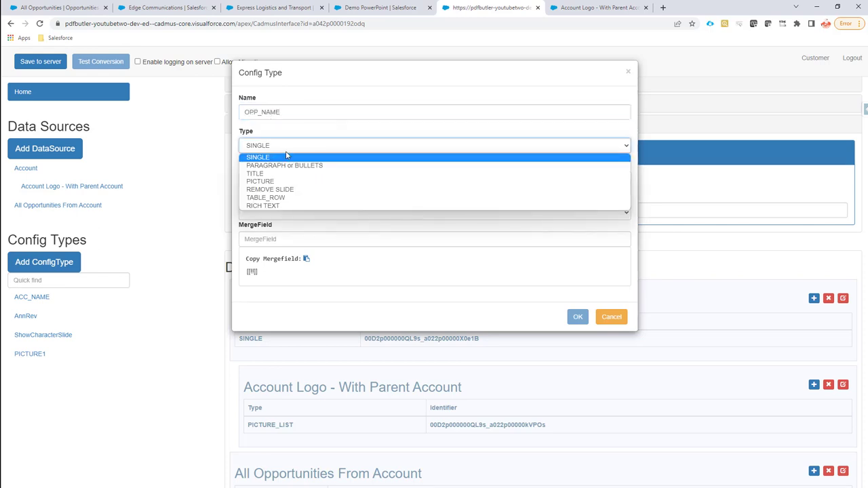
left_click(303, 166)
left_click(305, 179)
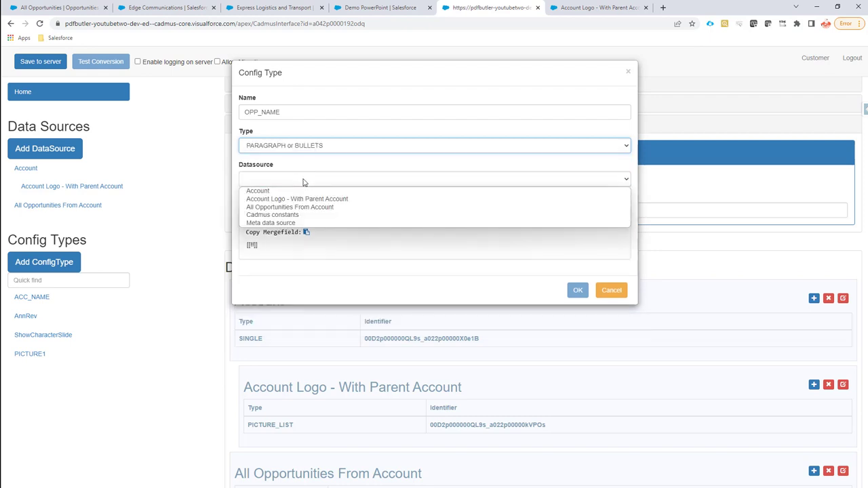
left_click(331, 207)
left_click(306, 212)
type("OPP_NAME")
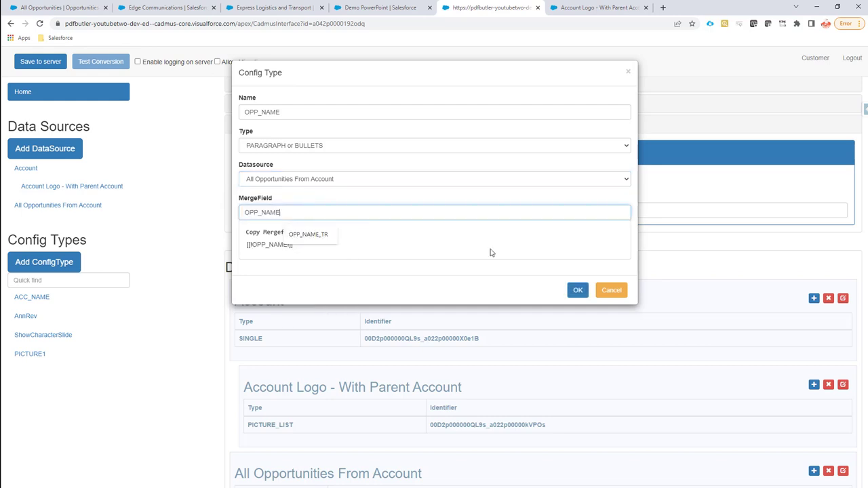
left_click(578, 290)
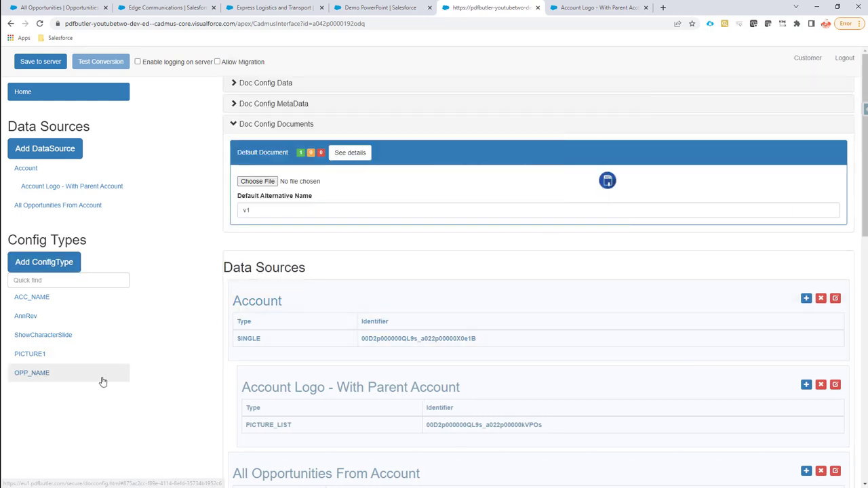
left_click(102, 378)
Add a child field OPP_NAME under OPP_NAME, mapped to the opportunity Name
left_click(805, 411)
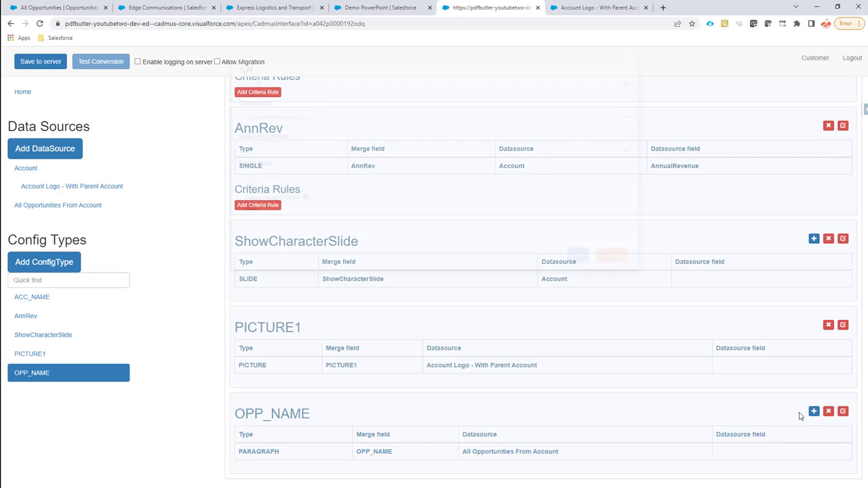
left_click(364, 111)
type("OPP_NAME")
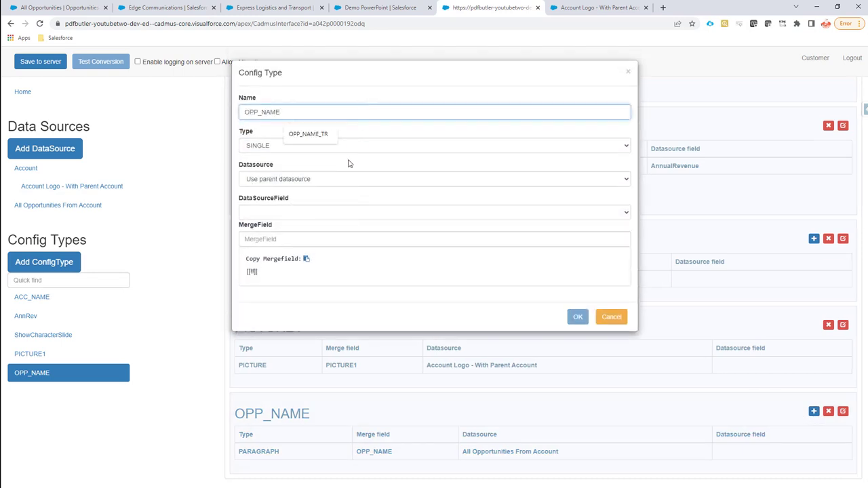
left_click(358, 213)
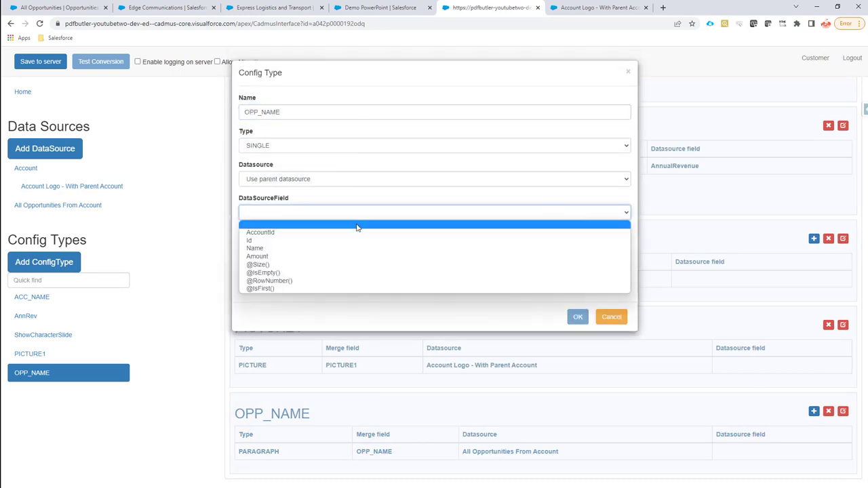
left_click(349, 248)
left_click(349, 241)
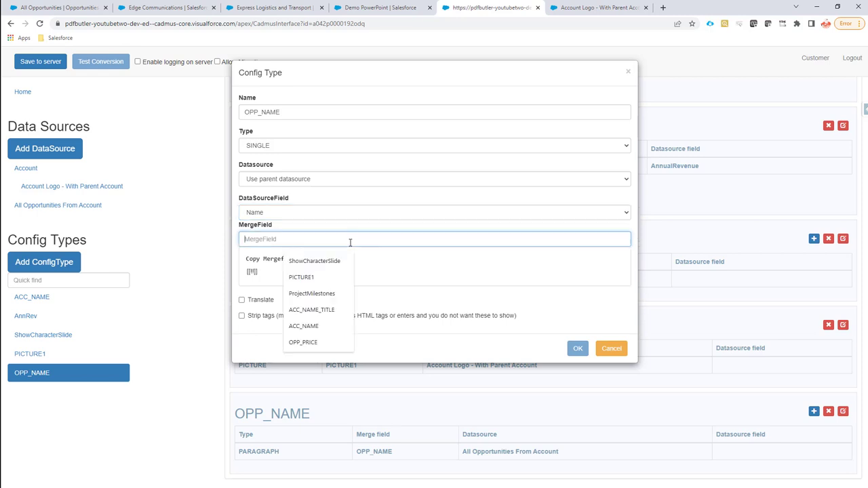
key("ctrl+v")
left_click(574, 348)
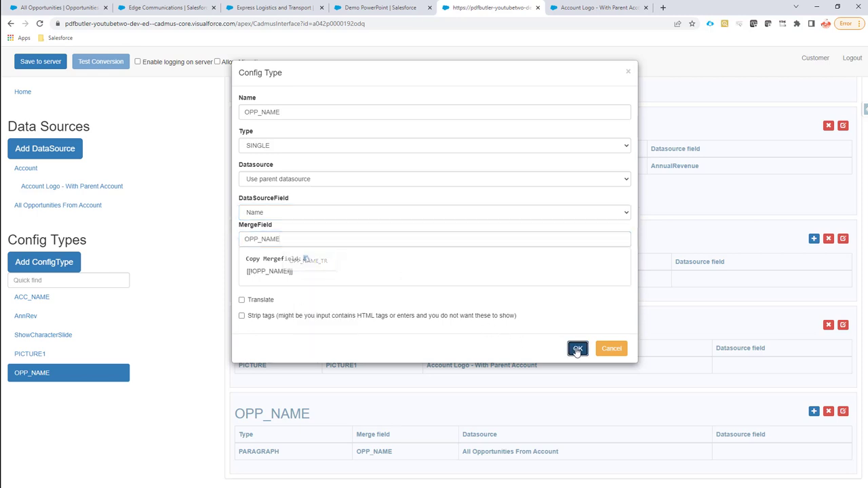
Add a second child OPP_PRICE mapped to Amount with currency formatting
left_click(813, 299)
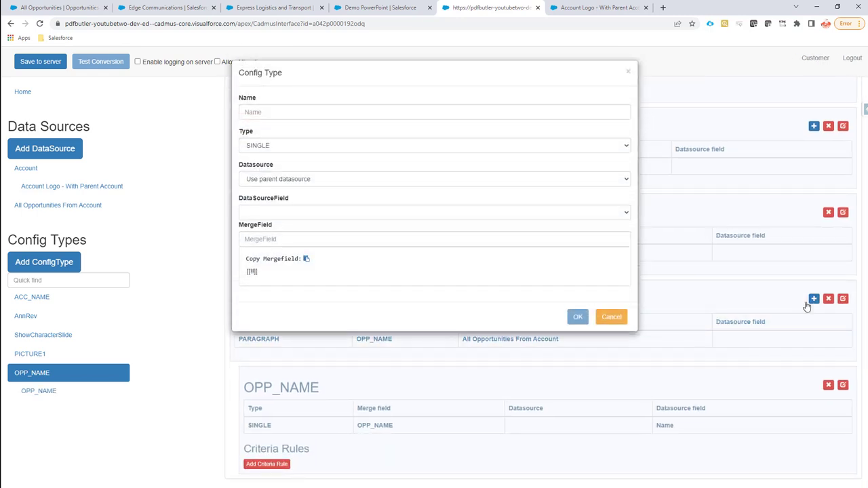
key("alt+Tab")
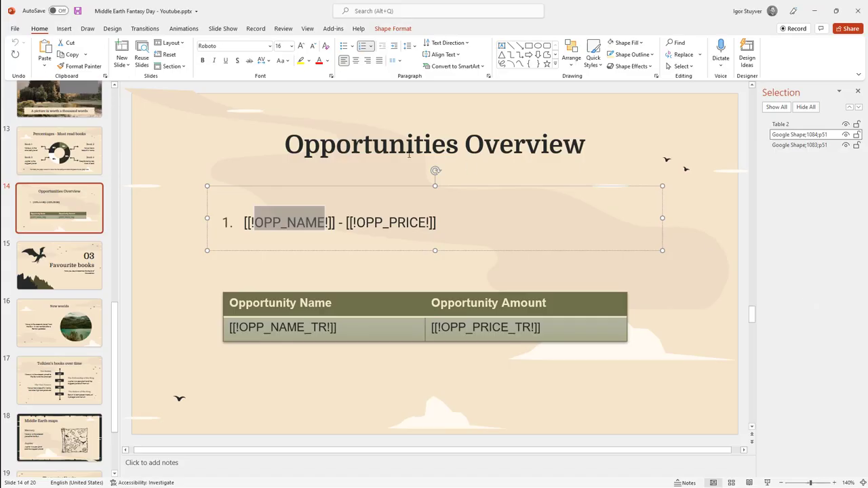
left_click_drag(365, 223, 412, 224)
key("ctrl+c")
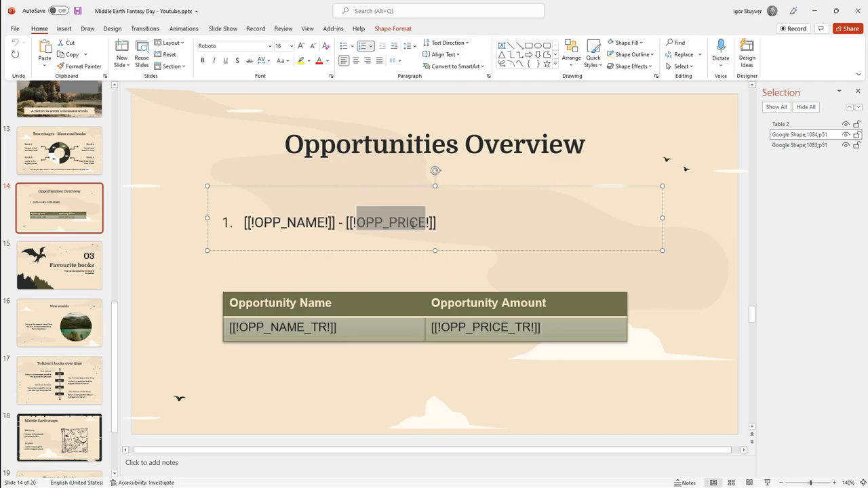
key("alt+Tab")
left_click(347, 110)
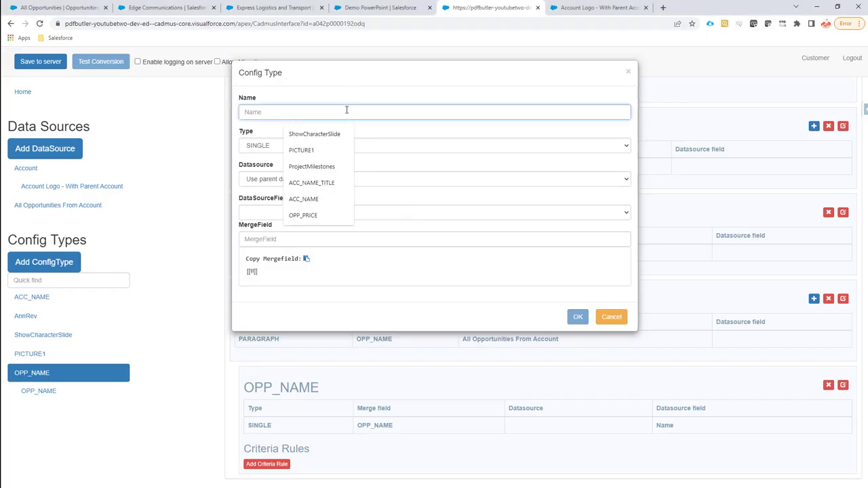
key("ctrl+v")
left_click(363, 214)
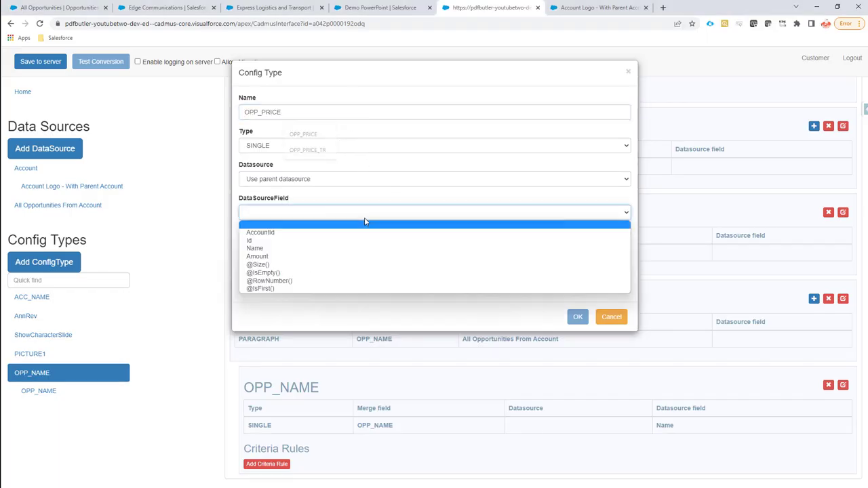
key("Escape")
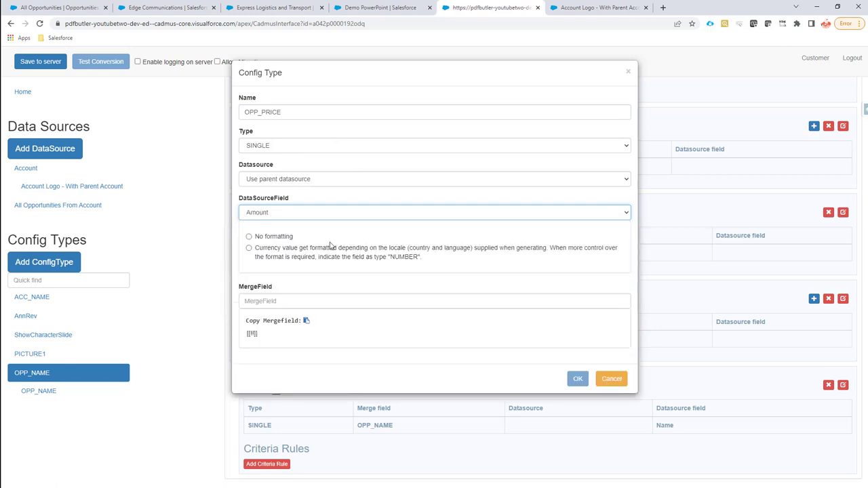
left_click(333, 251)
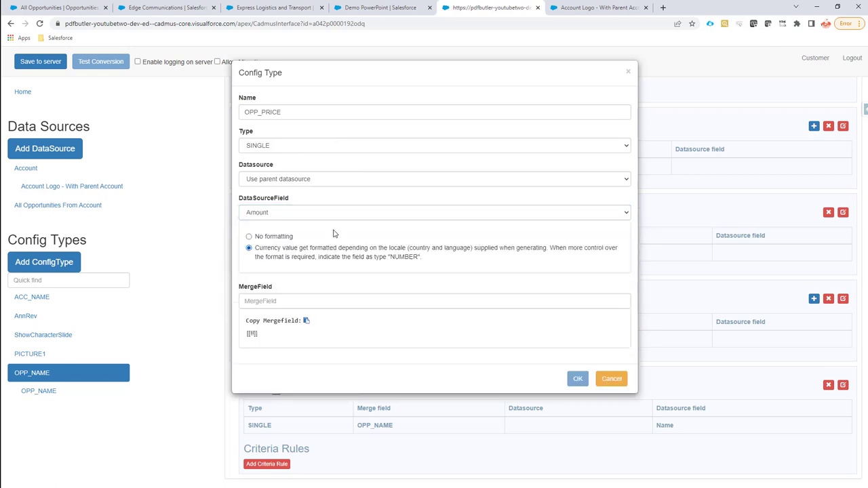
left_click(335, 307)
left_click(577, 378)
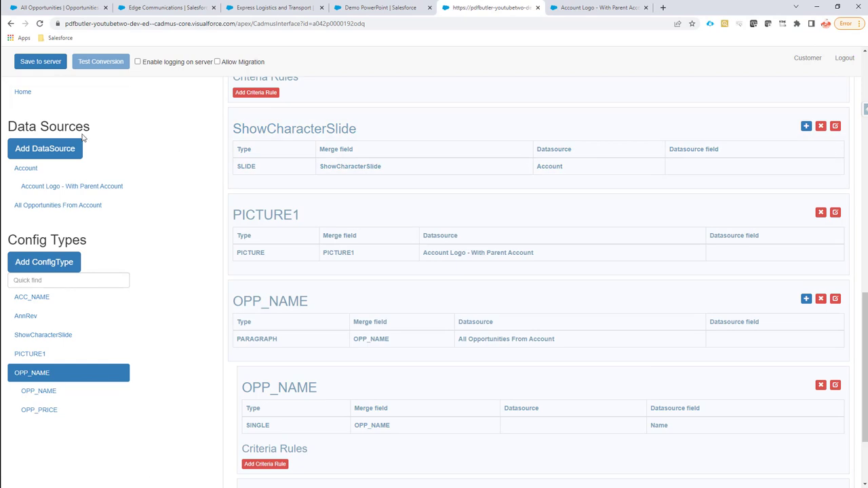
scroll(82, 138, "down", 2)
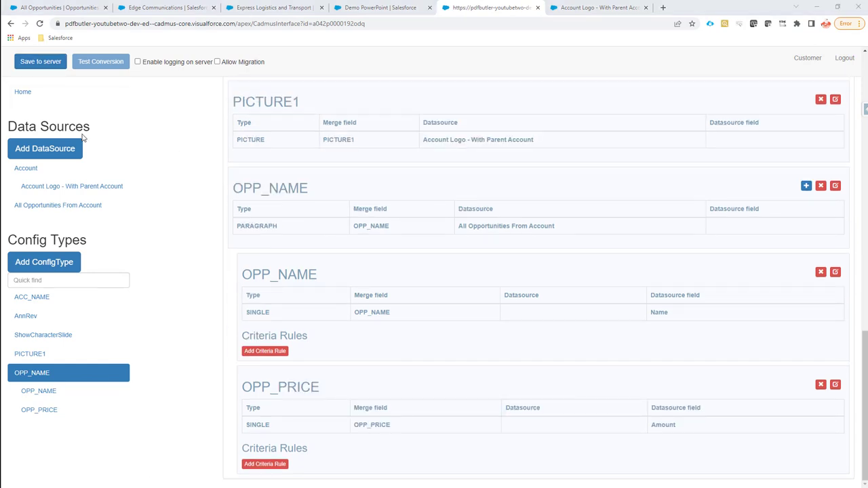
key("alt+Tab")
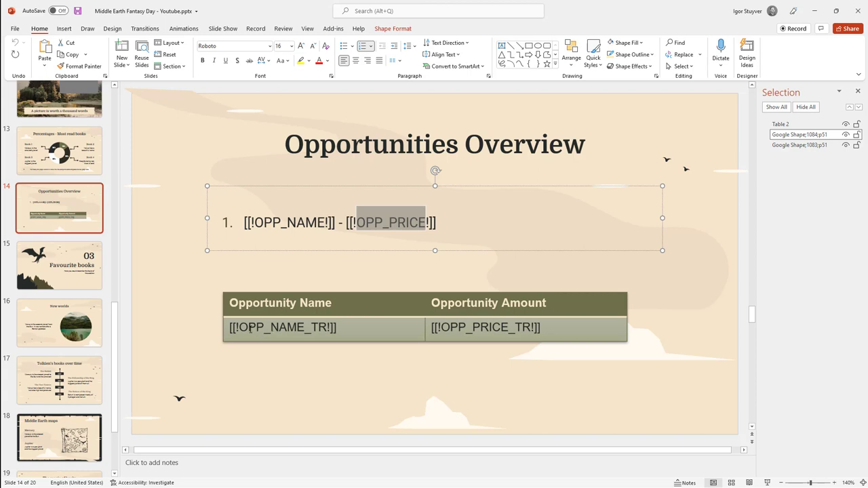
Select the OPP_NAME_TR placeholder in the slide's table row
left_click(249, 328)
left_click_drag(239, 329, 319, 328)
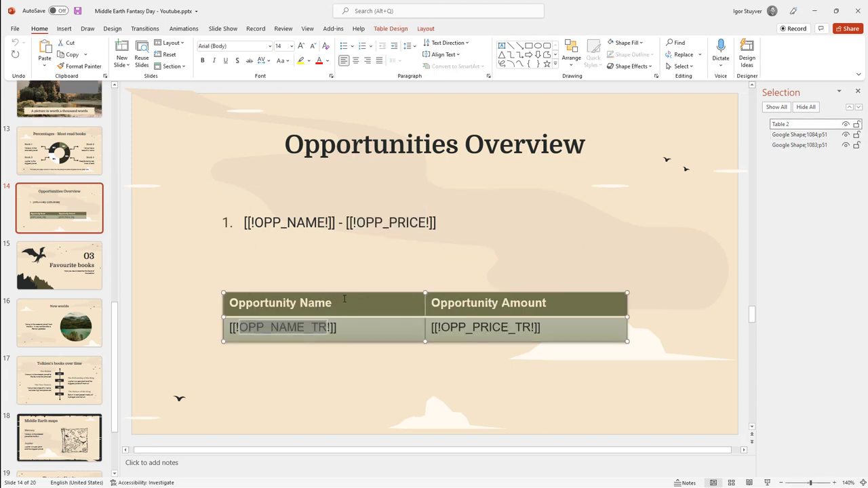
key("alt+Tab")
Add a TABLE_ROW config type OPP_NAME_TR from All Opportunities From Account, merge field OPP_NAME_TR
left_click(44, 263)
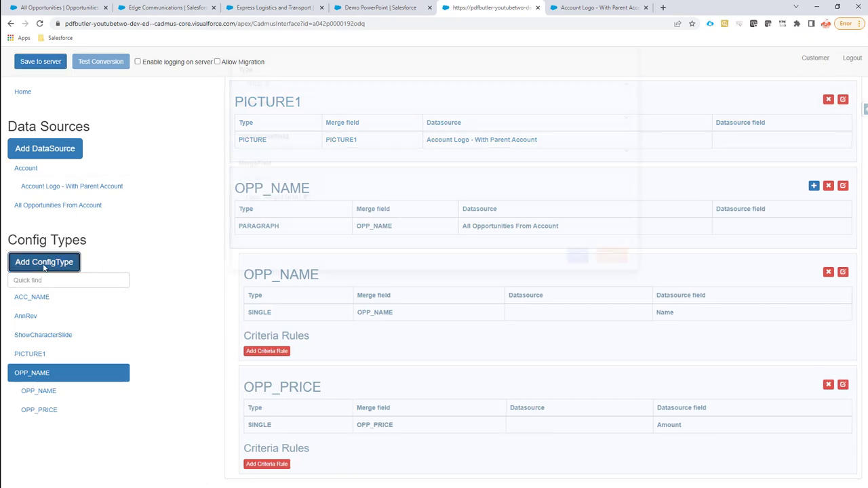
left_click(268, 115)
type("OPP_NAME_TR")
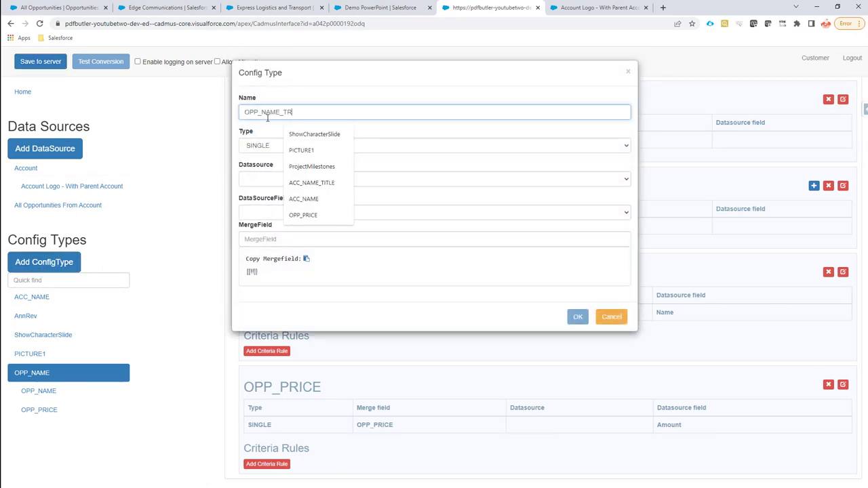
left_click(254, 147)
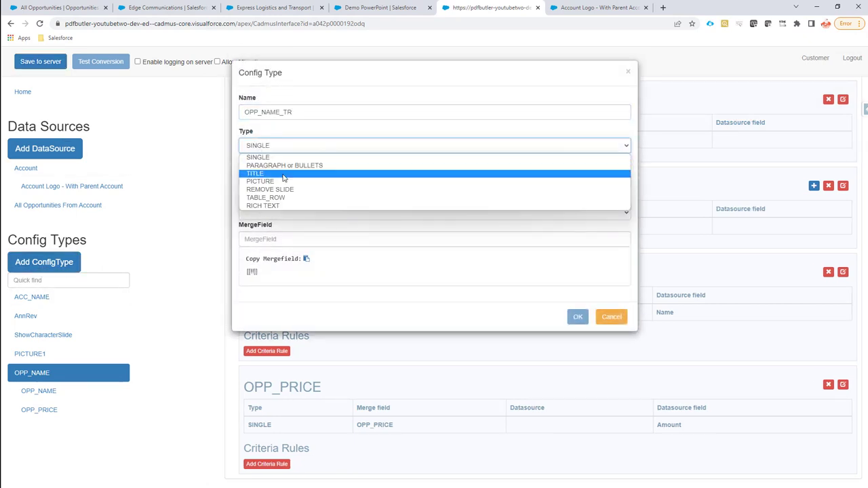
left_click(295, 196)
left_click(286, 180)
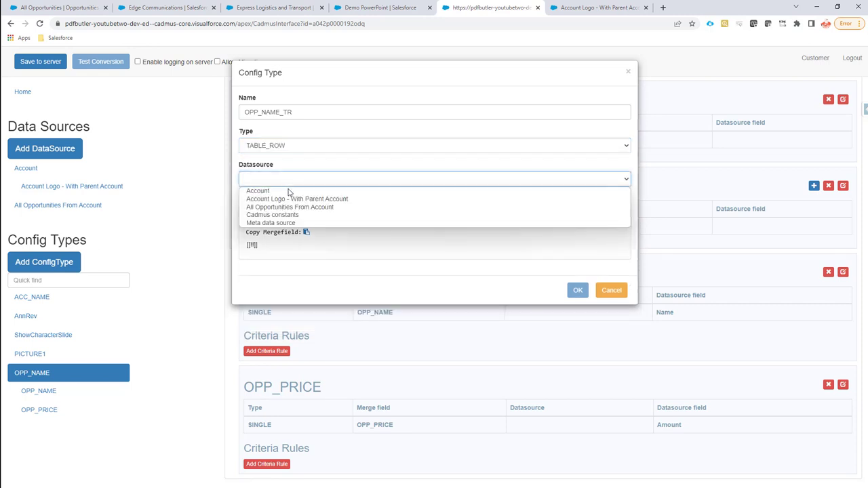
left_click(317, 209)
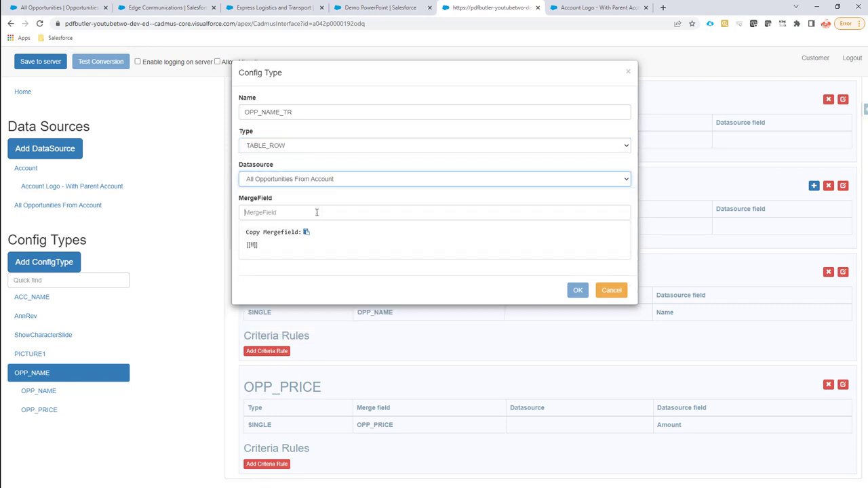
left_click(316, 212)
type("OPP_NAME_TR")
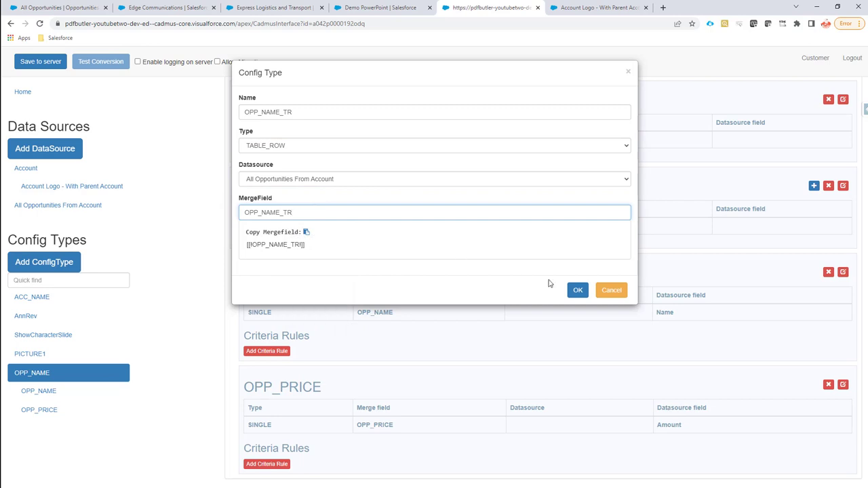
left_click(577, 291)
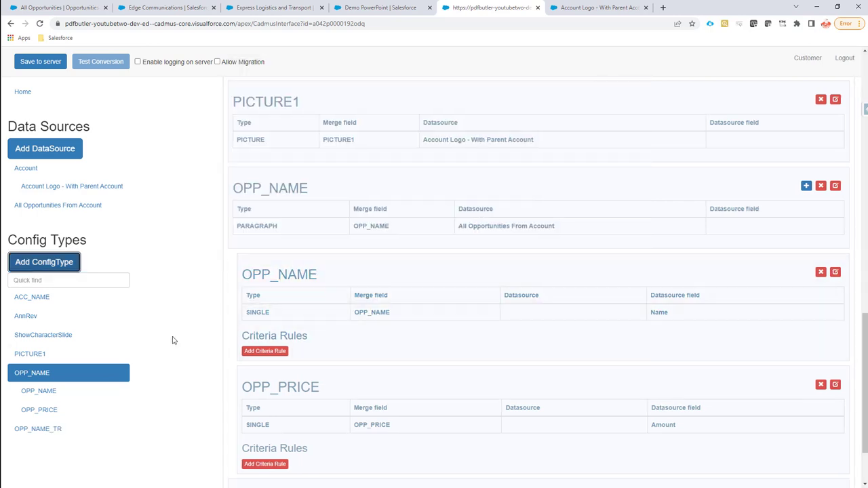
left_click(72, 430)
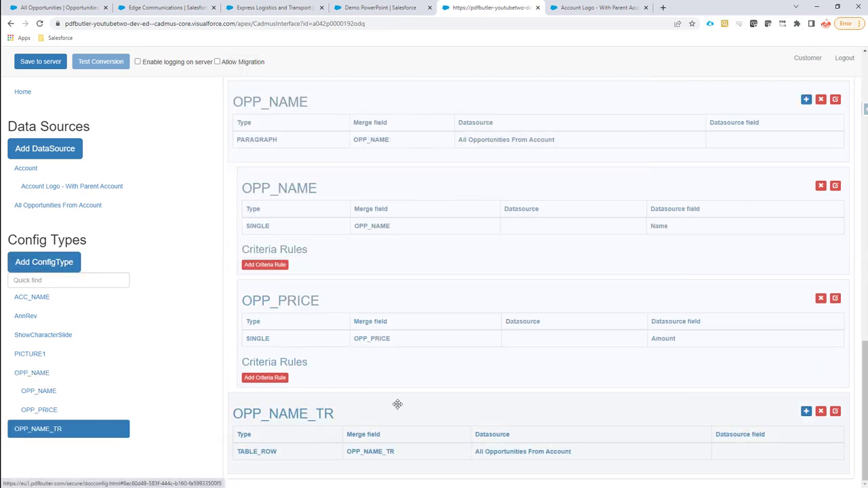
Add a child field OPP_NAME_TR under OPP_NAME_TR, mapped to the opportunity Name
left_click(806, 413)
left_click(329, 113)
type("OPP_NAME_TR")
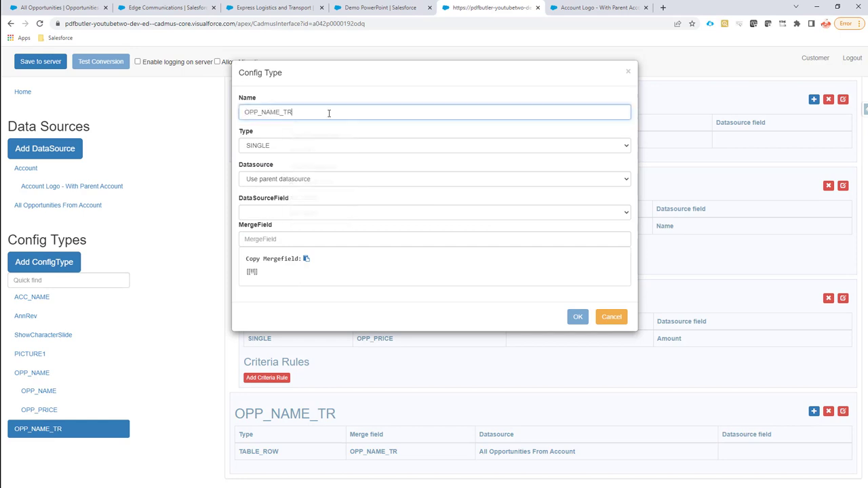
left_click(342, 214)
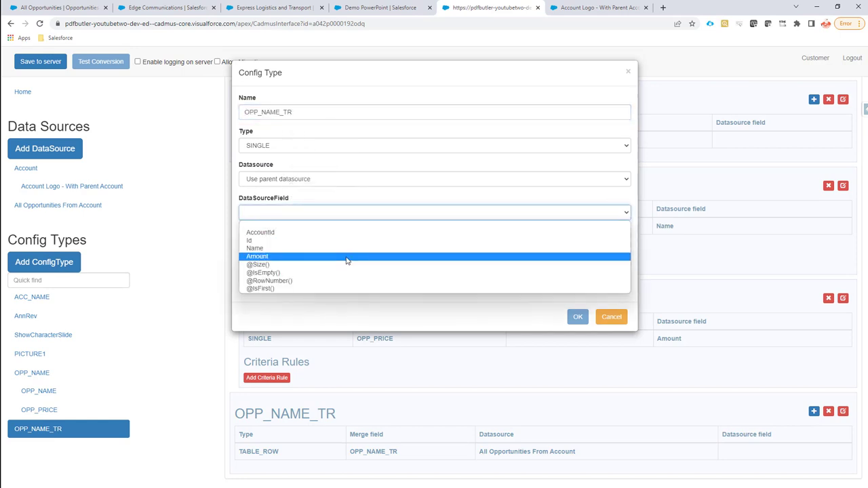
left_click(349, 249)
left_click(330, 244)
type("OPP_NAME_TR")
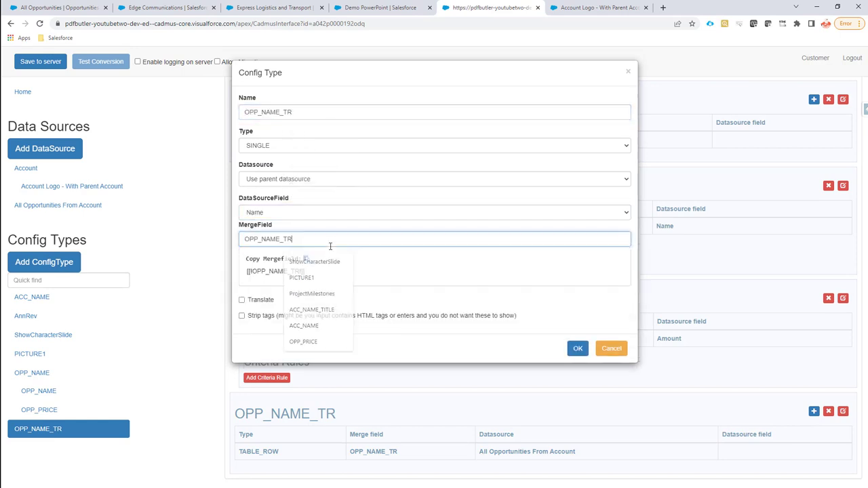
left_click(576, 349)
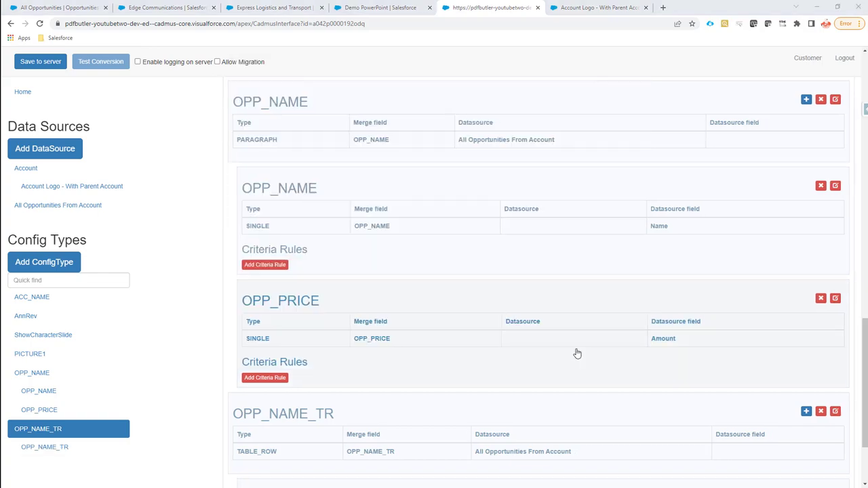
Copy the OPP_PRICE_TR placeholder name from the template's table
key("alt+Tab")
left_click_drag(442, 328, 530, 328)
key("ctrl+c")
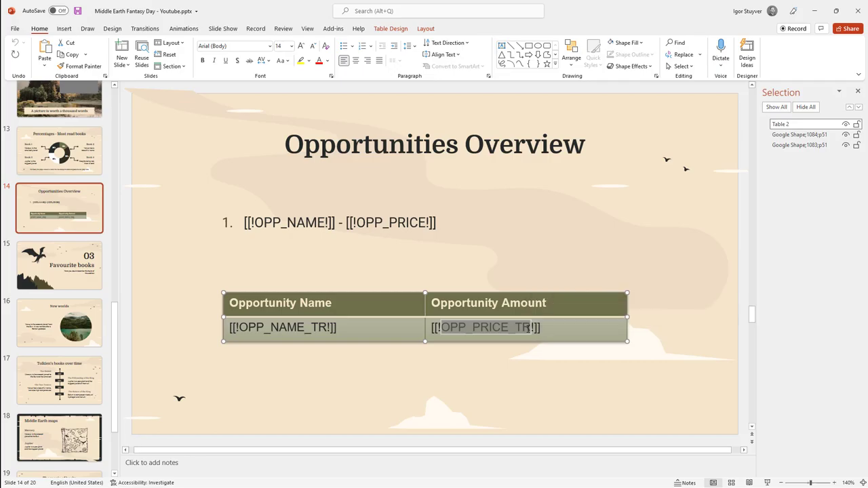
key("alt+Tab")
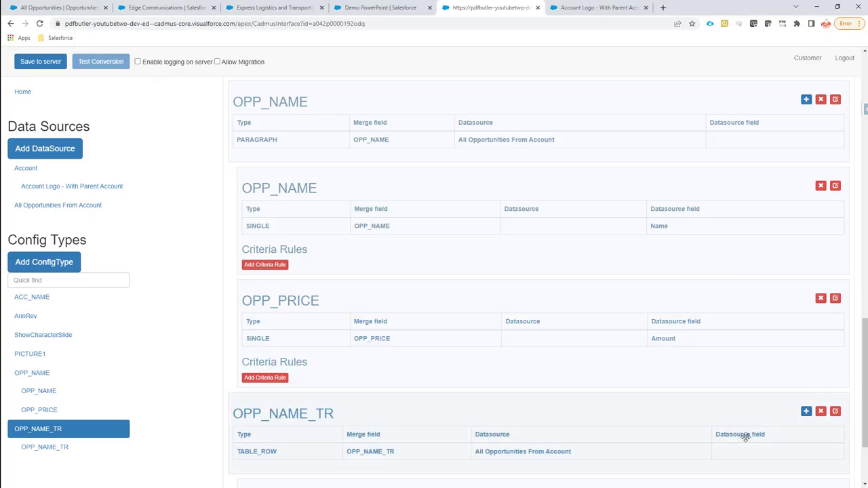
Add child OPP_PRICE_TR mapped to Amount as currency, then save the configuration to the server
left_click(804, 411)
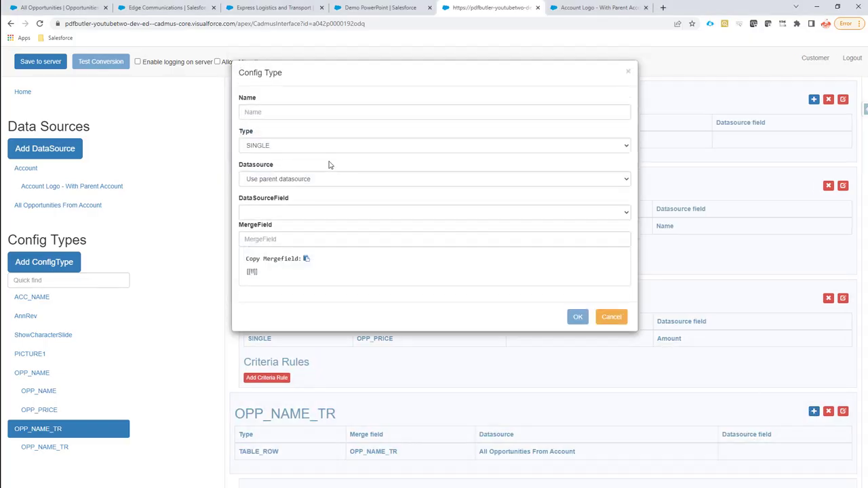
left_click(310, 117)
type("OPP_PRICE_TR")
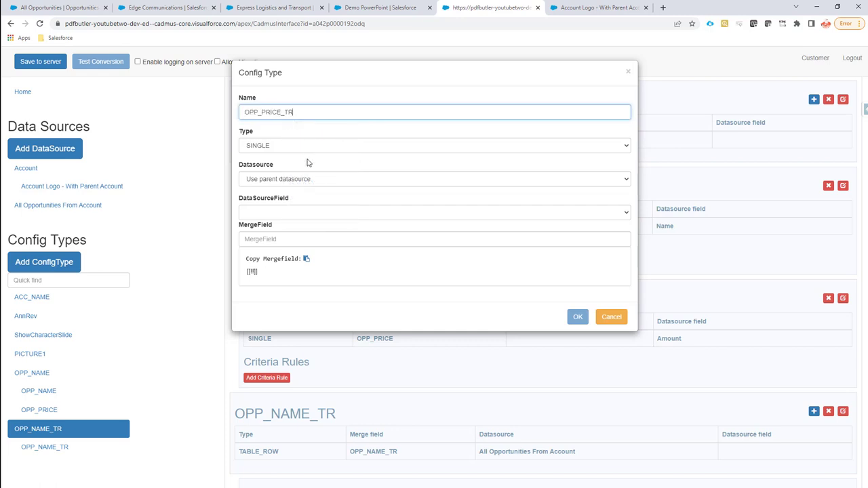
left_click(312, 217)
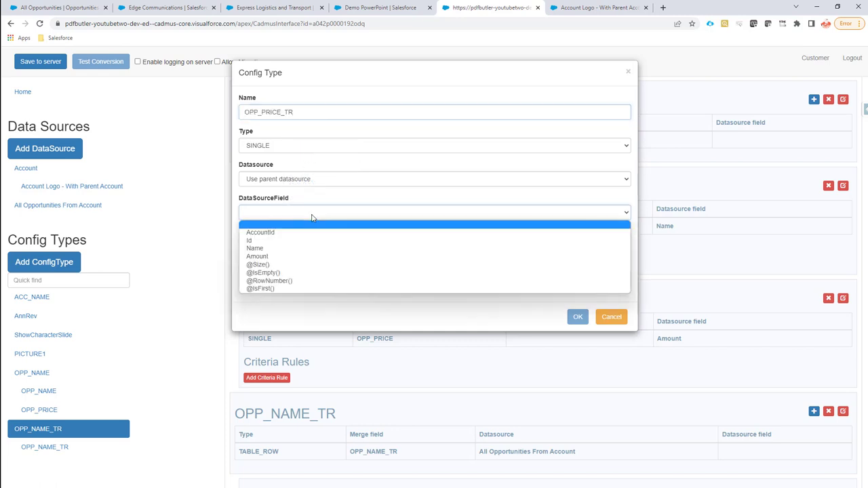
left_click(316, 255)
left_click(310, 254)
left_click(330, 302)
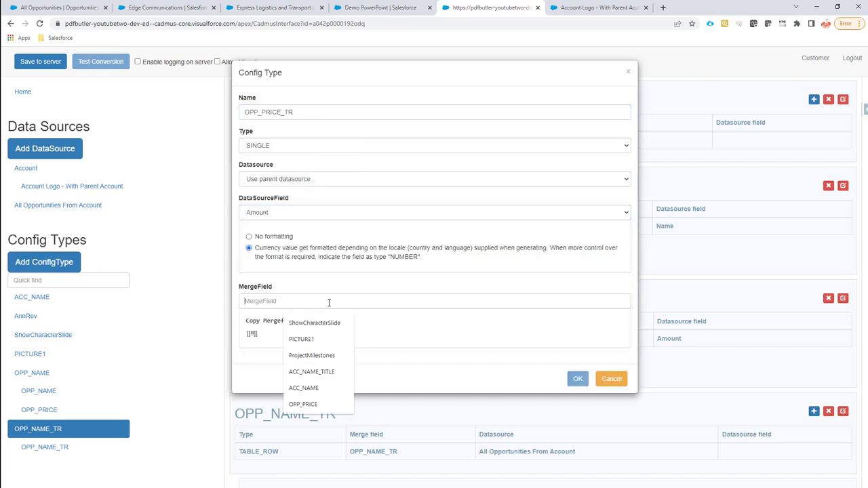
type("OPP_PRICE_TR")
left_click(577, 378)
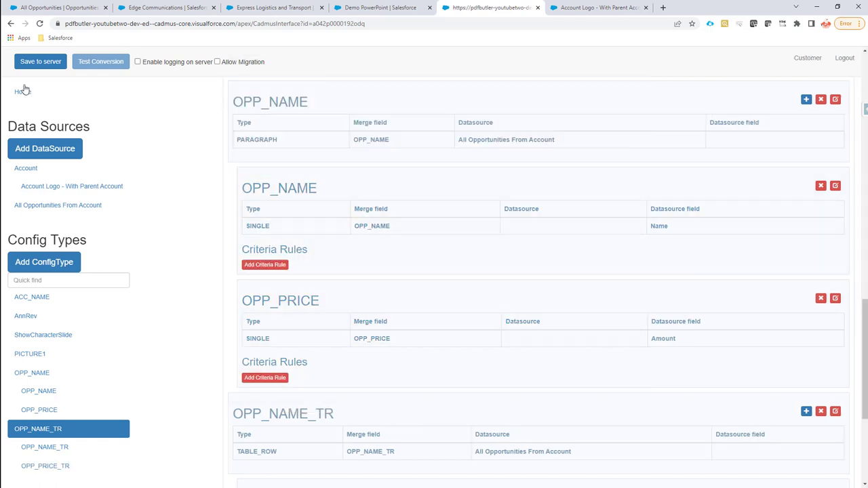
left_click(27, 65)
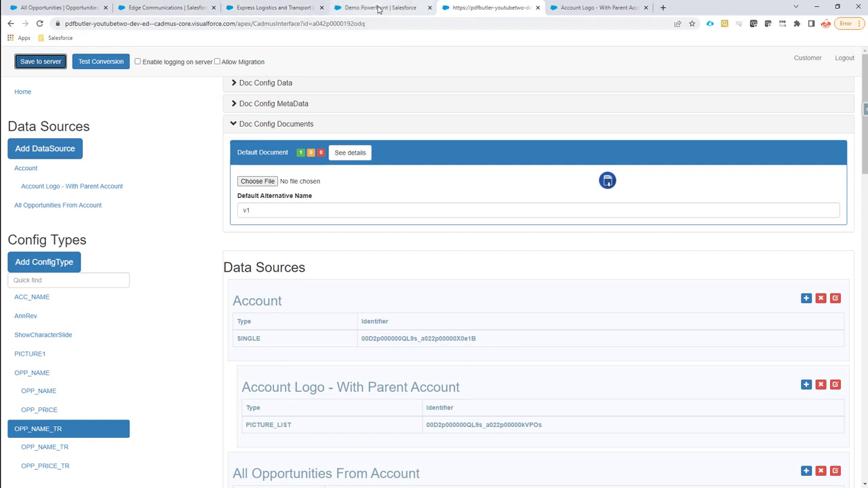
Generate Demo PowerPoint as PPTX from the Edge Communications account and open the downloaded file
left_click(139, 9)
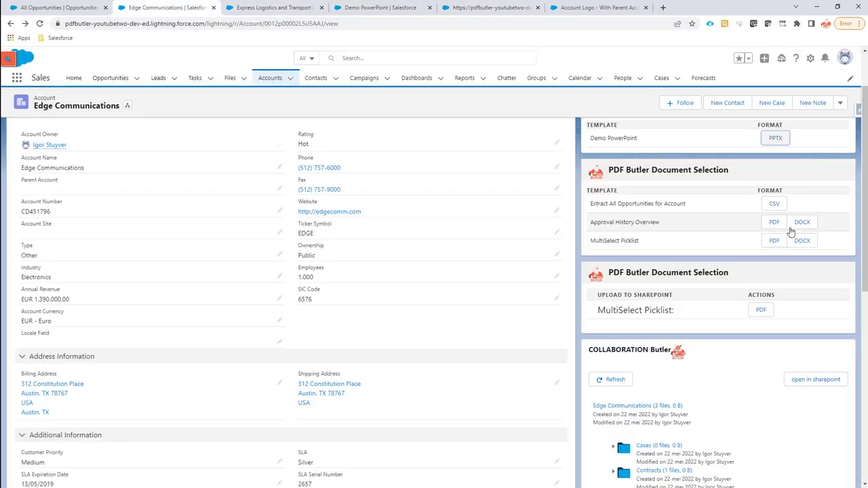
left_click(775, 137)
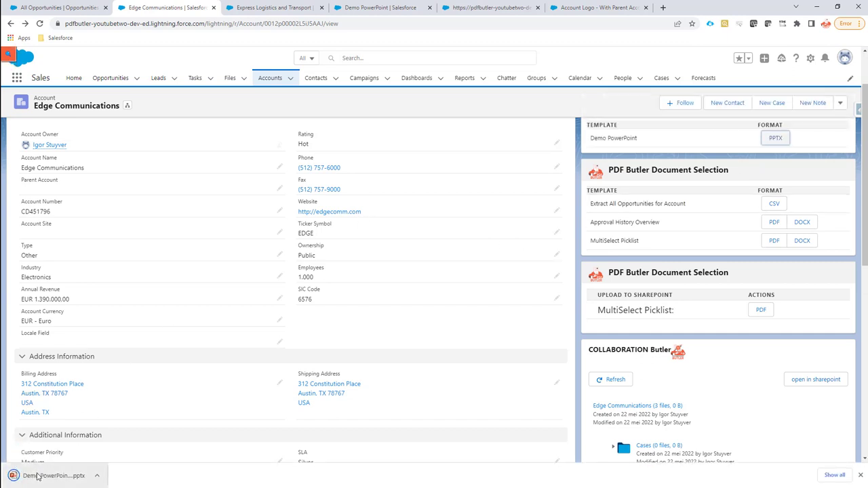
left_click(29, 471)
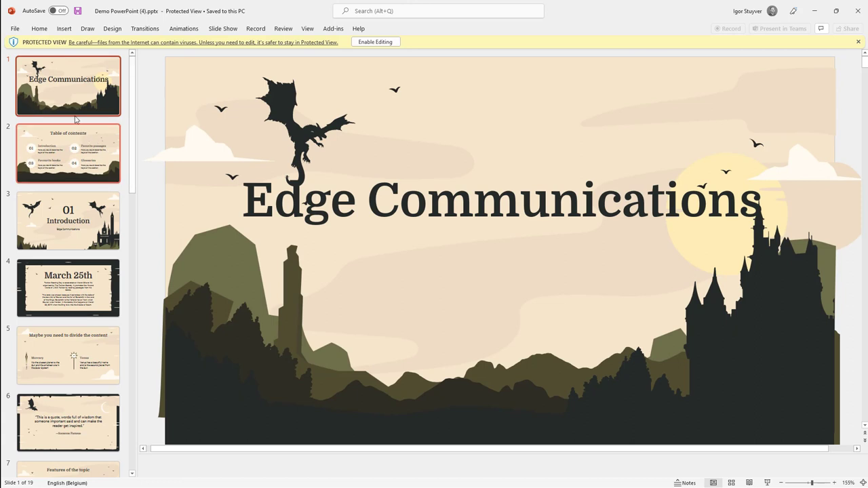
Browse the generated deck's Introduction, 1.390.000,00 € and Salesforce logo slides
left_click(66, 227)
scroll(71, 272, "down", 3)
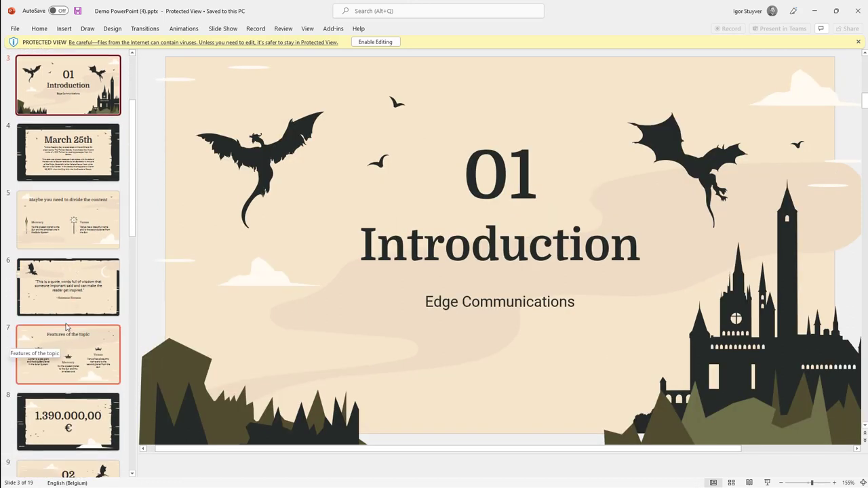
scroll(70, 310, "down", 2)
scroll(70, 311, "down", 1)
left_click(72, 299)
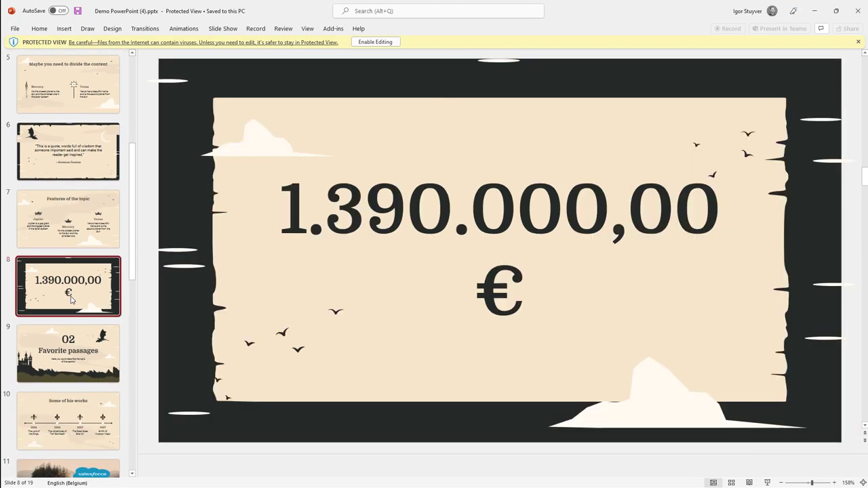
scroll(75, 312, "down", 2)
left_click(82, 347)
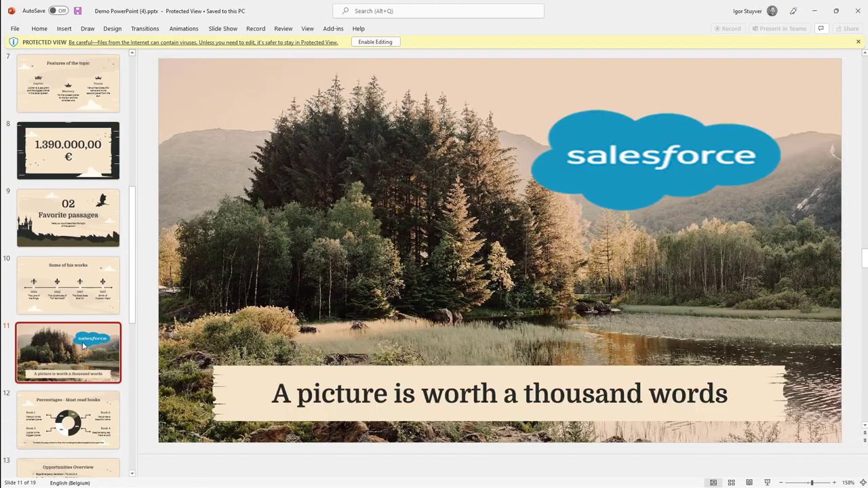
scroll(76, 323, "down", 4)
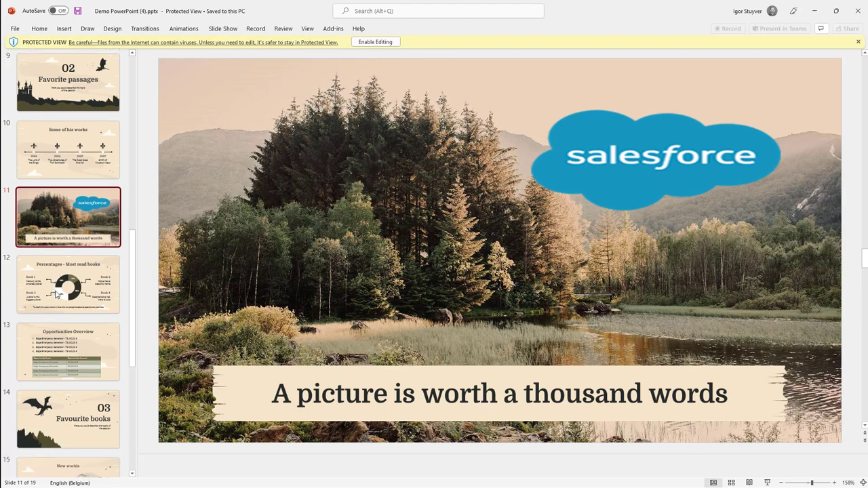
Inspect the four Edge Emergency Generator opportunities at 75.000,00 € in bullets and table rows
left_click(71, 343)
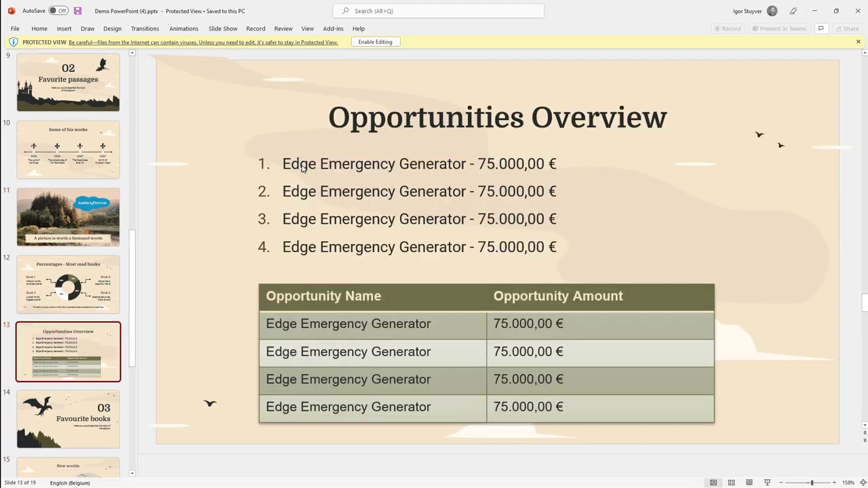
left_click_drag(290, 167, 559, 251)
scroll(353, 269, "down", 2)
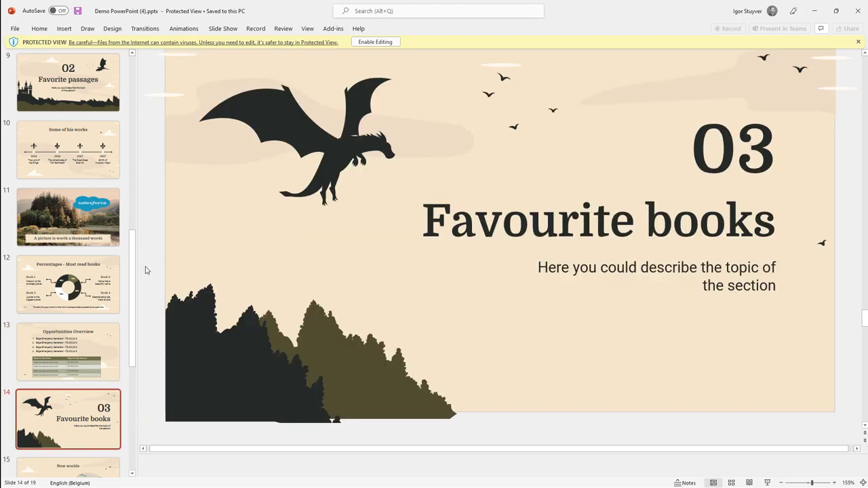
left_click(99, 341)
scroll(325, 249, "down", 2)
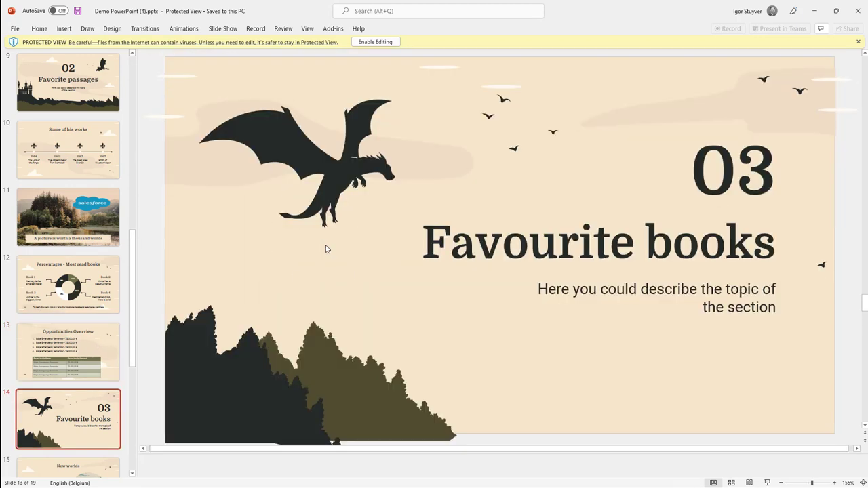
scroll(325, 249, "up", 2)
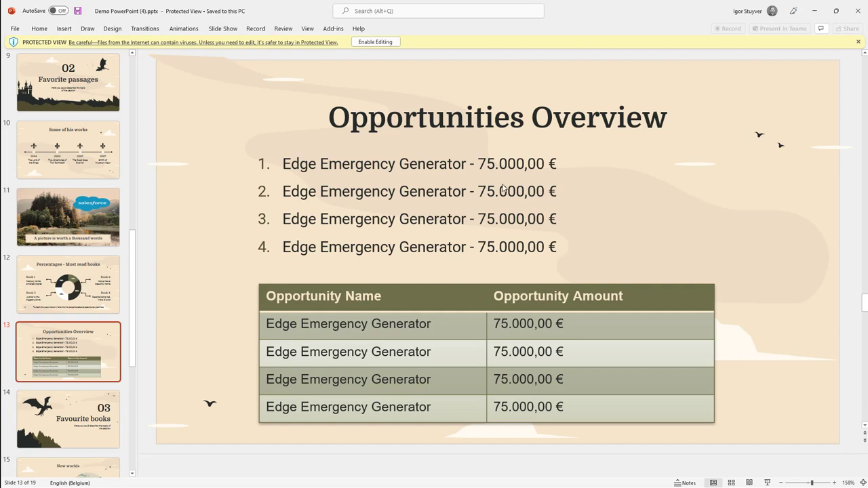